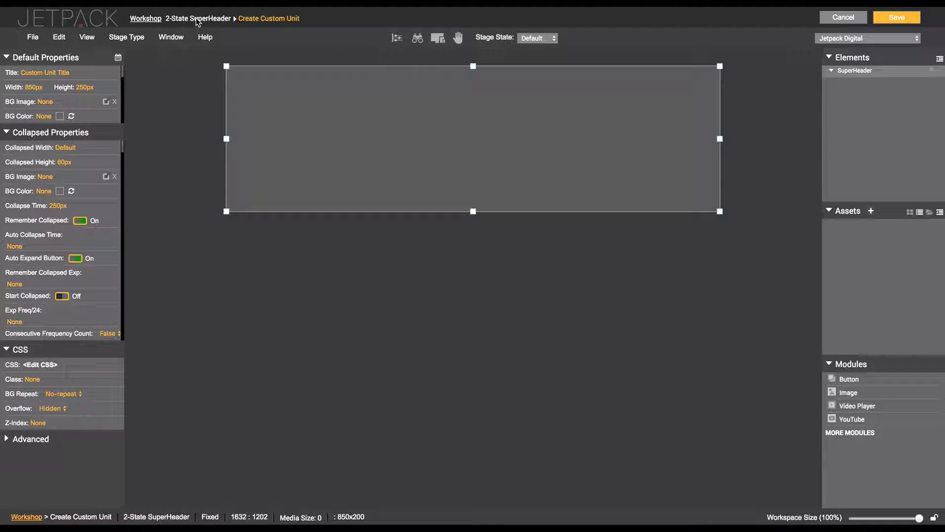
Step: Rename the custom unit as "Demo Unit for you" and save the title
click(255, 19)
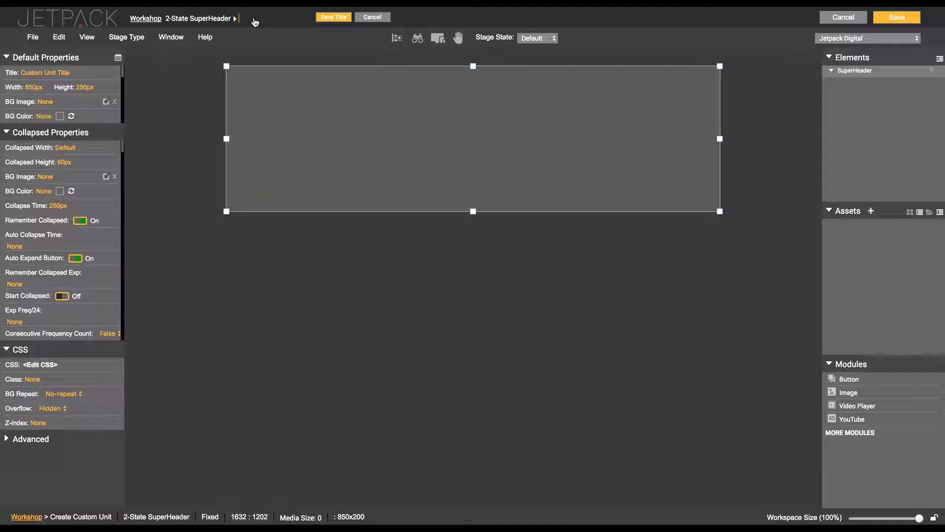
text(Demo Unit for you -)
key(BackSpace)
key(BackSpace)
key(BackSpace)
click(326, 18)
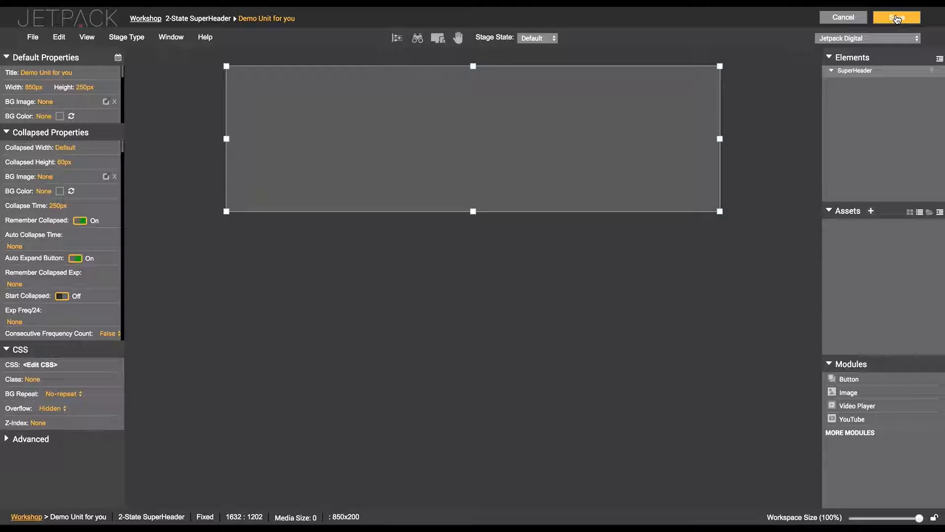
Step: Show the rulers around the workspace
click(30, 38)
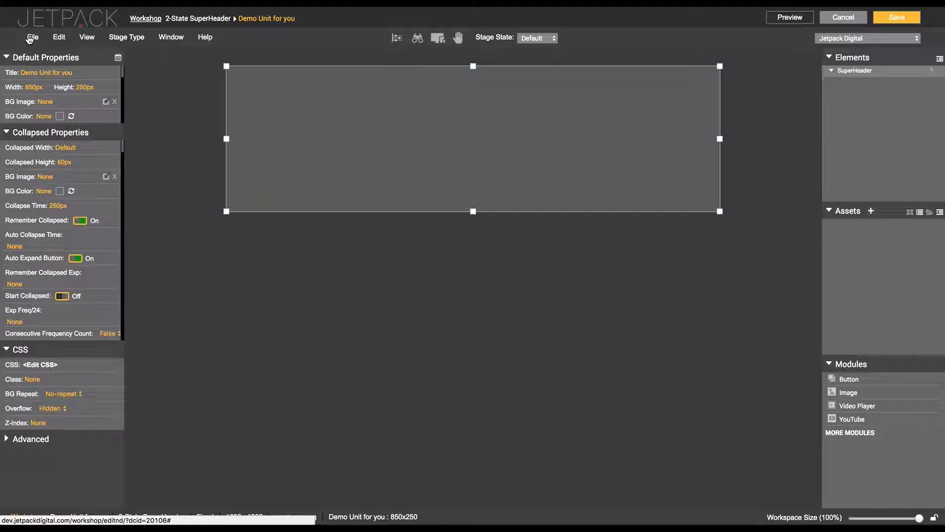
click(58, 39)
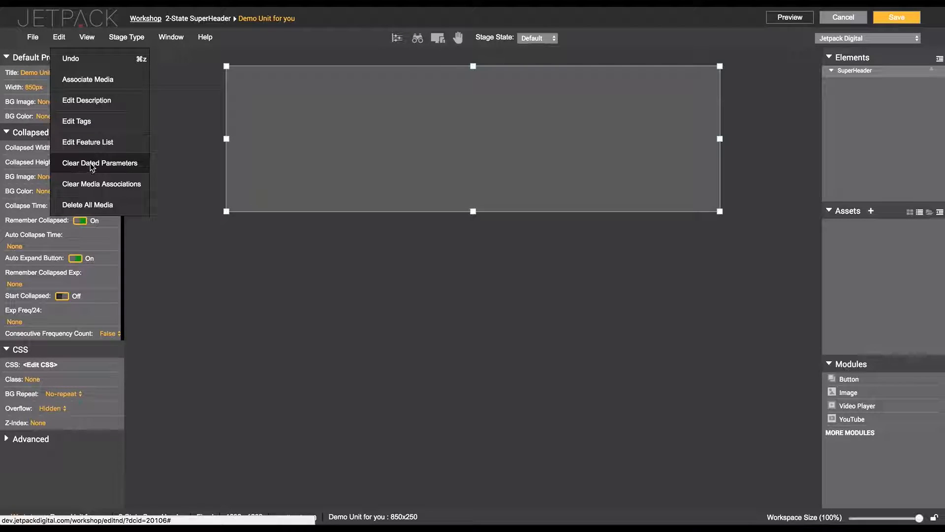
mouse_move(90, 45)
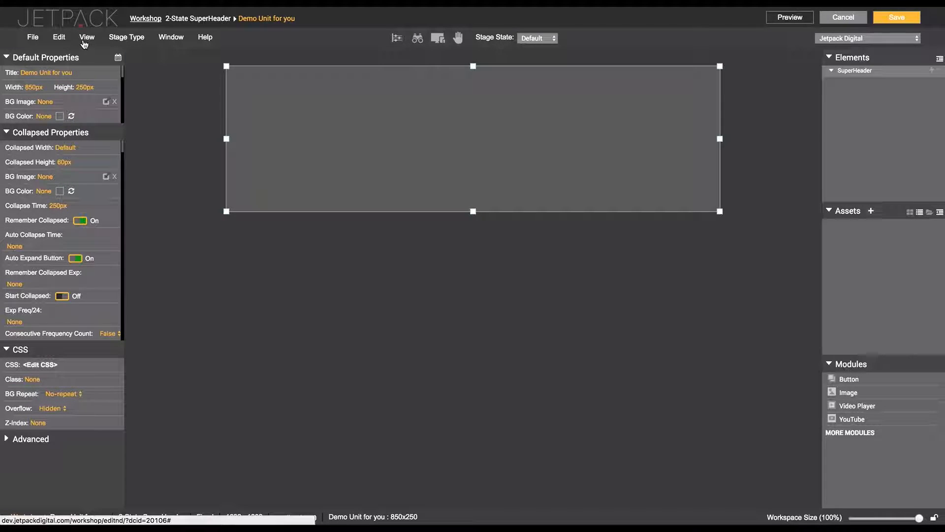
click(89, 38)
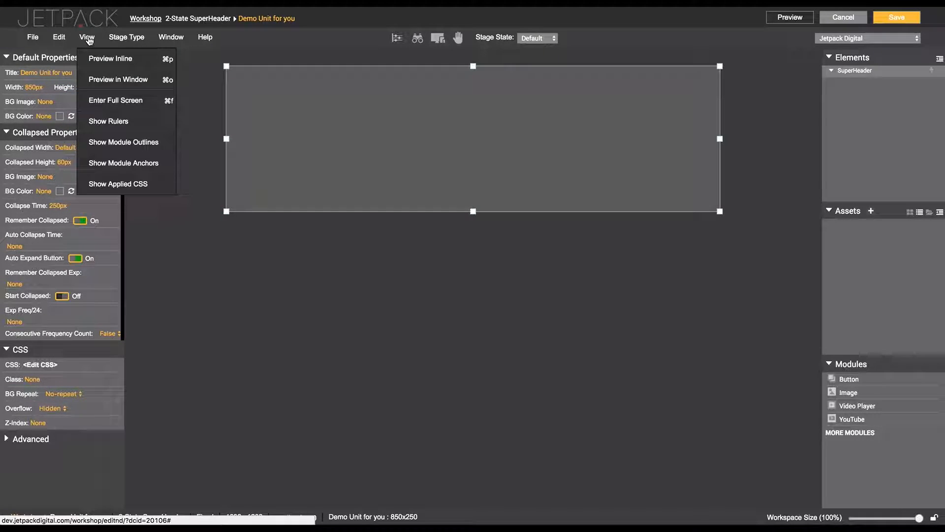
click(105, 122)
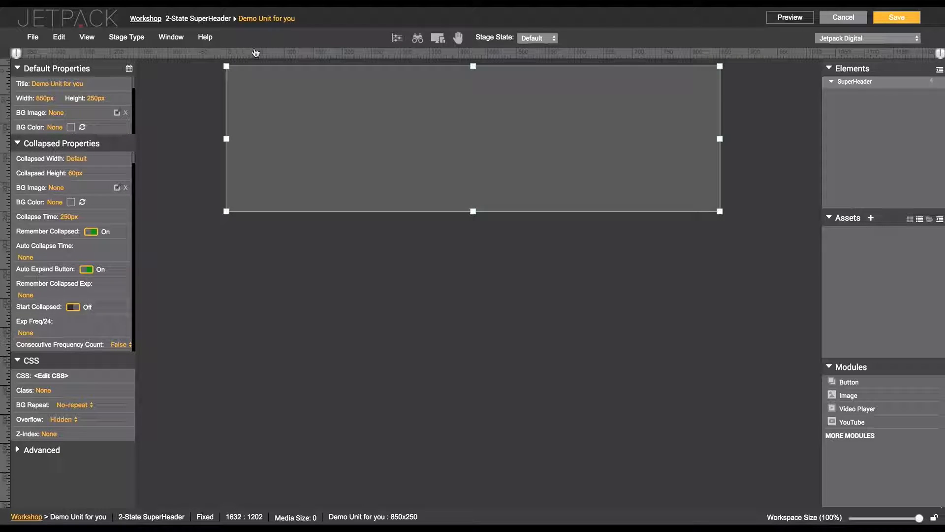
Step: Change the stage type to ActiveSkin and widen the Right Well Panel to about 262 px
click(131, 37)
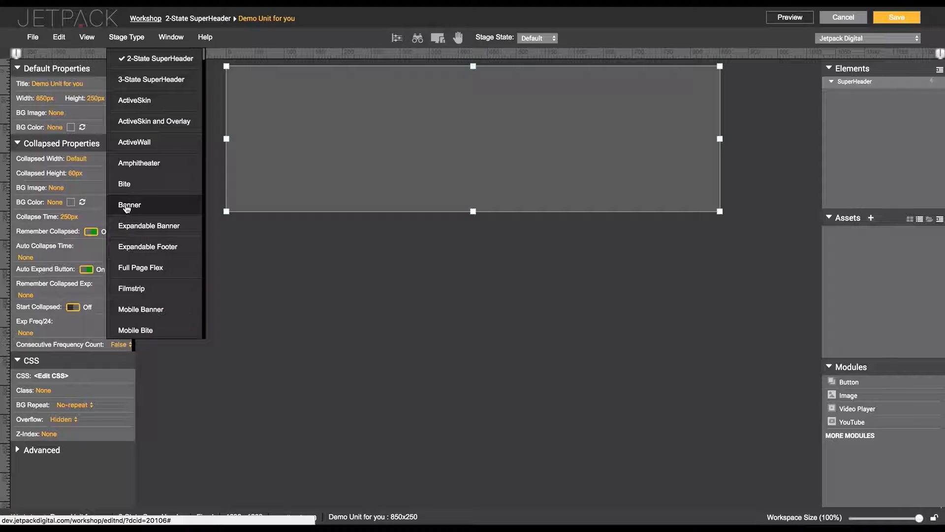
click(138, 104)
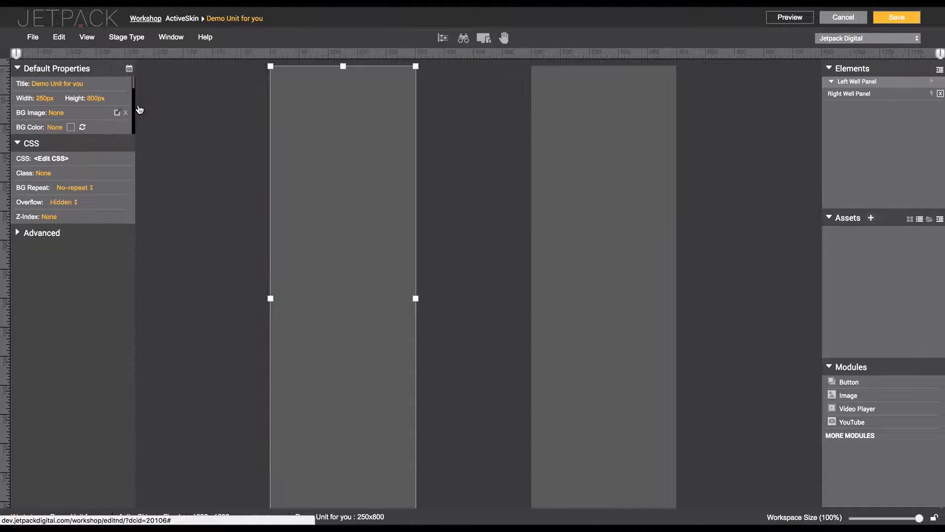
click(363, 104)
click(597, 135)
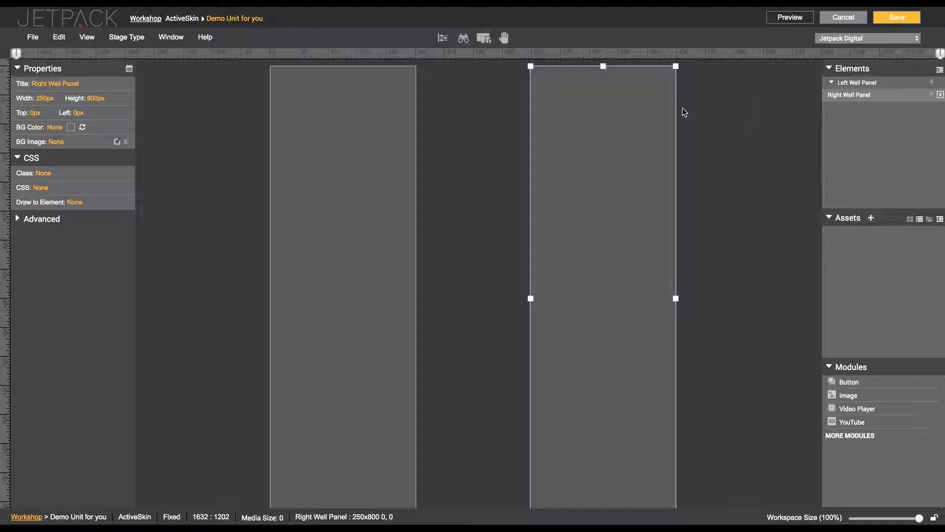
mouse_move(675, 299)
mouse_down()
mouse_move(625, 292)
mouse_move(684, 298)
mouse_up()
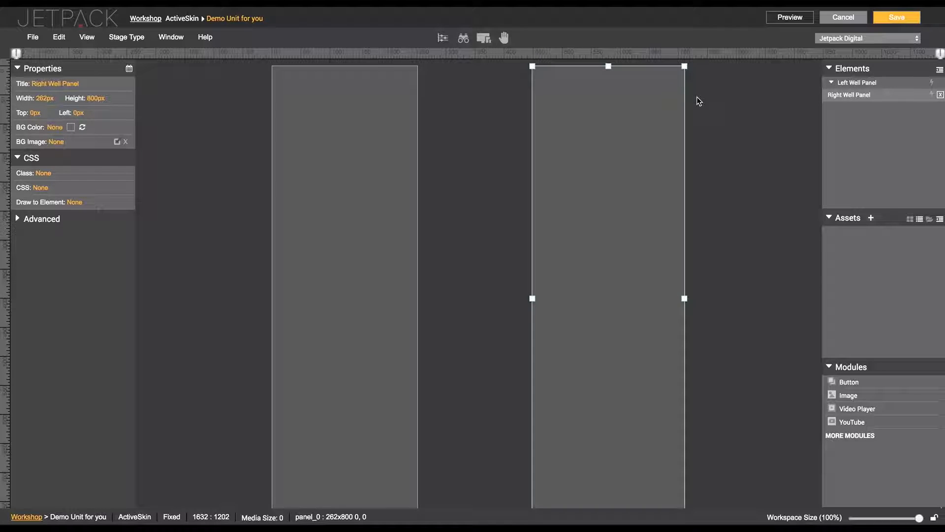
click(354, 196)
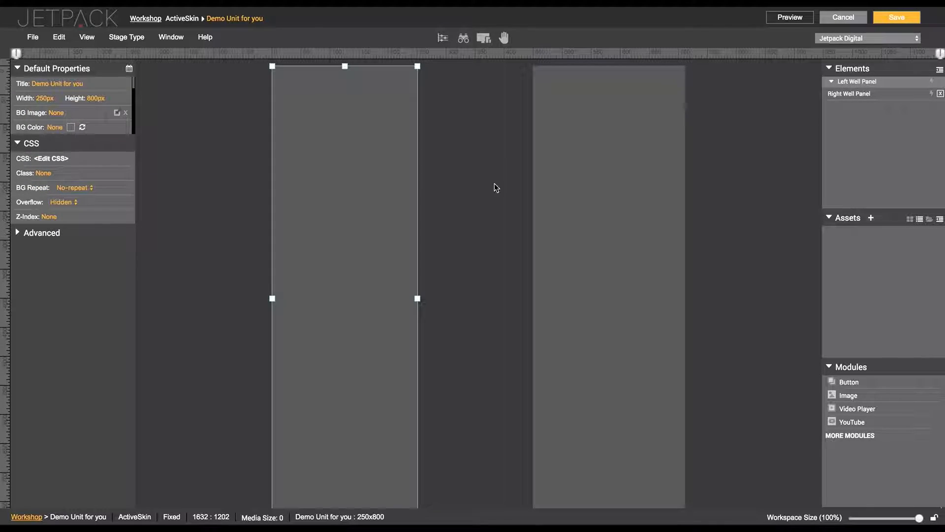
click(552, 177)
Step: Open the Javascript editor, try out the text "$jp" on its first line and clear it
click(168, 38)
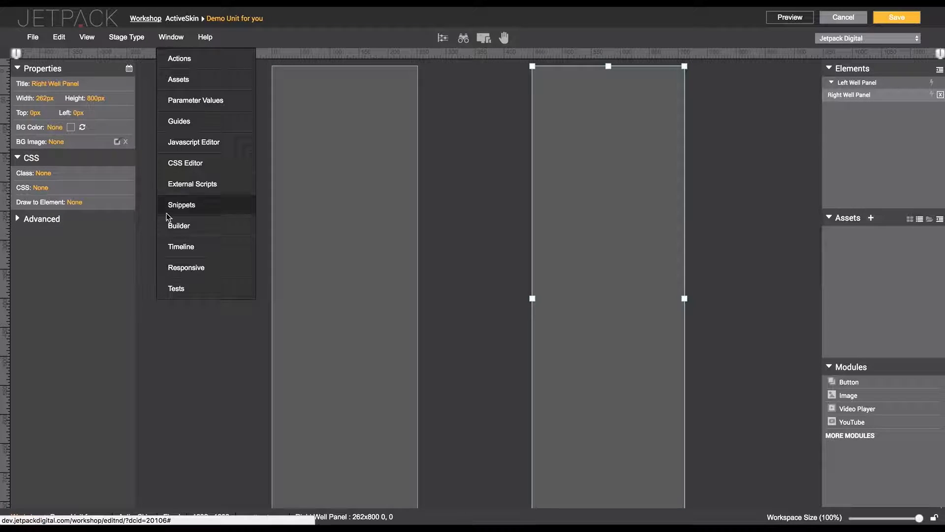
click(127, 37)
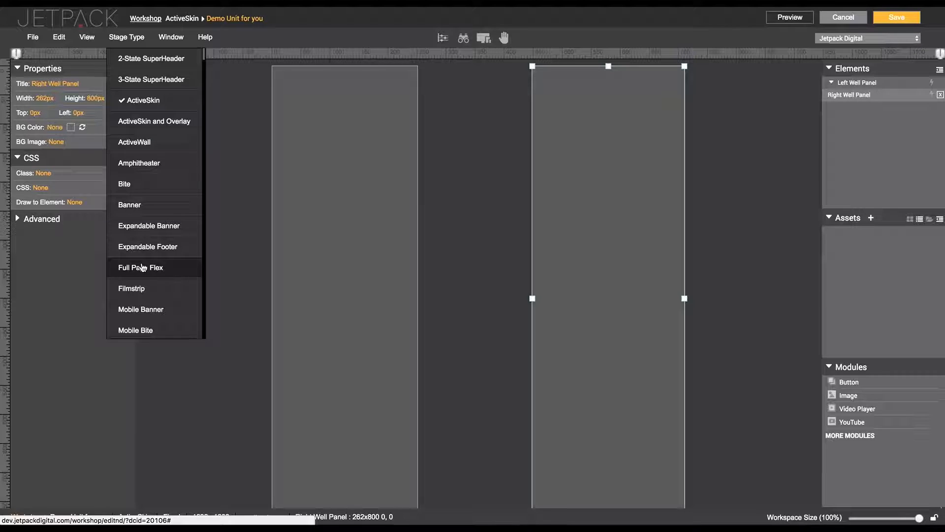
click(164, 42)
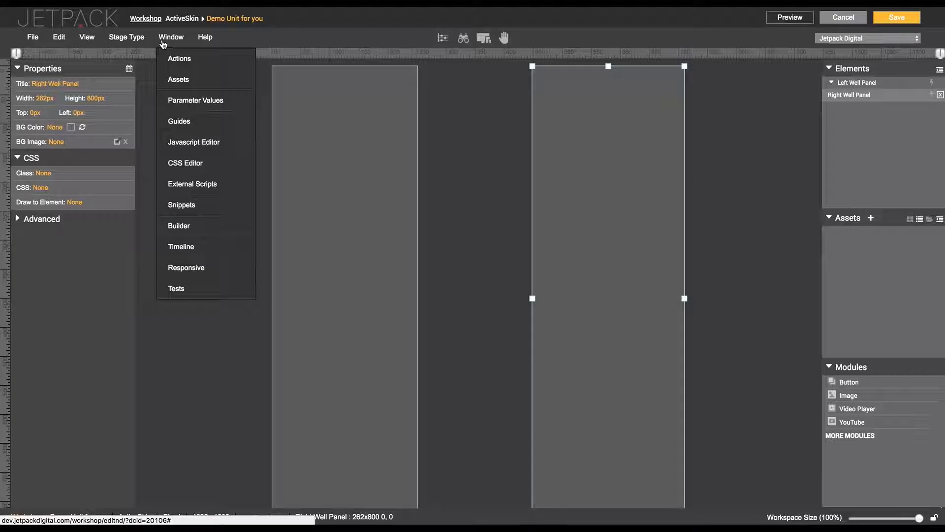
click(165, 43)
click(165, 43)
click(187, 142)
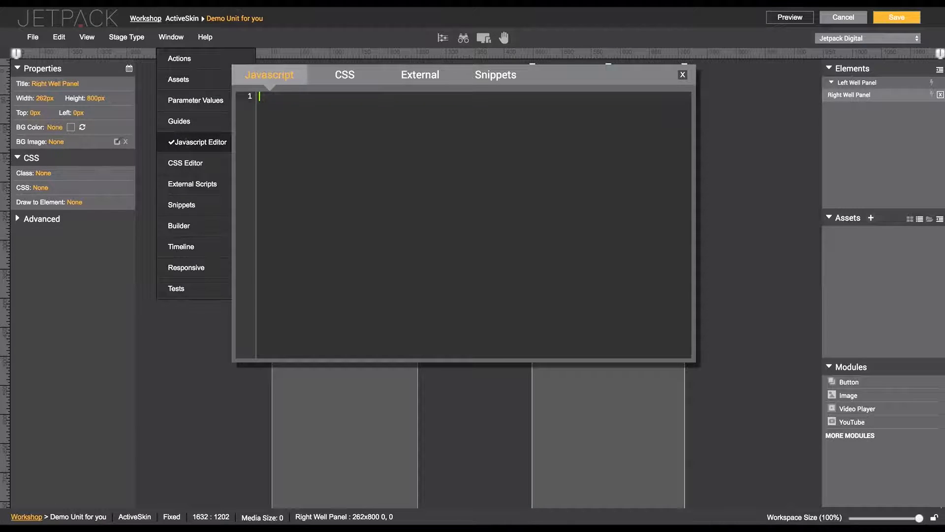
text($)
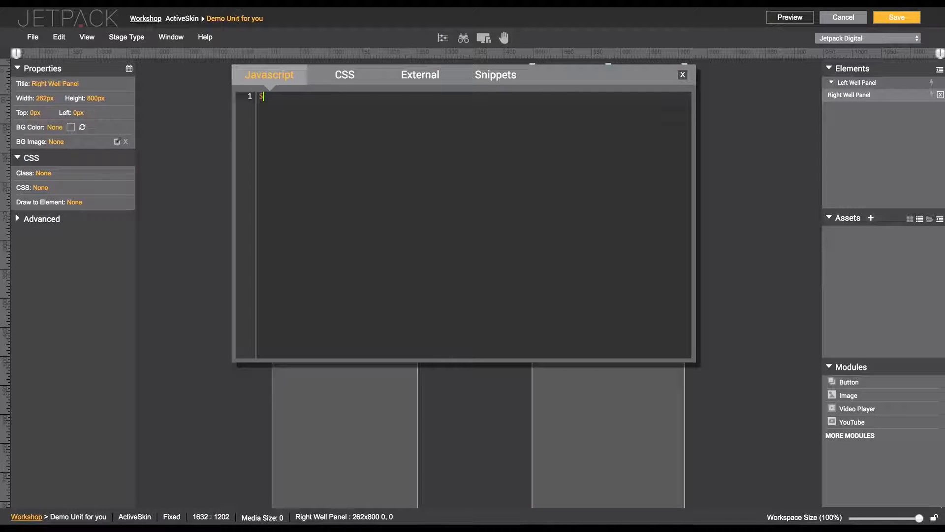
text(jp)
key(BackSpace)
key(BackSpace)
key(BackSpace)
Step: Look over the code editor's CSS and external script sections and close the editor
click(345, 78)
click(418, 82)
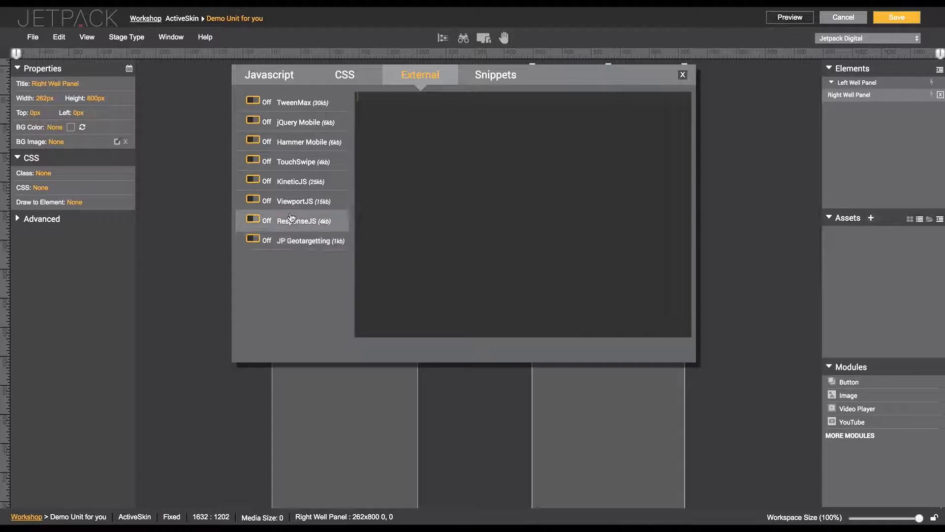
click(683, 75)
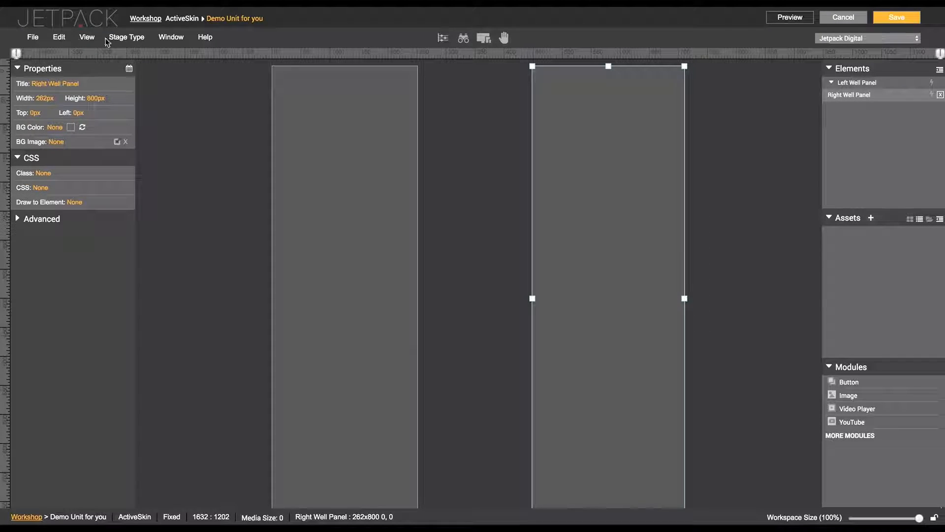
Step: Bring up the animation timeline to view it and hide it again
click(162, 37)
click(163, 37)
click(162, 37)
click(162, 38)
click(443, 40)
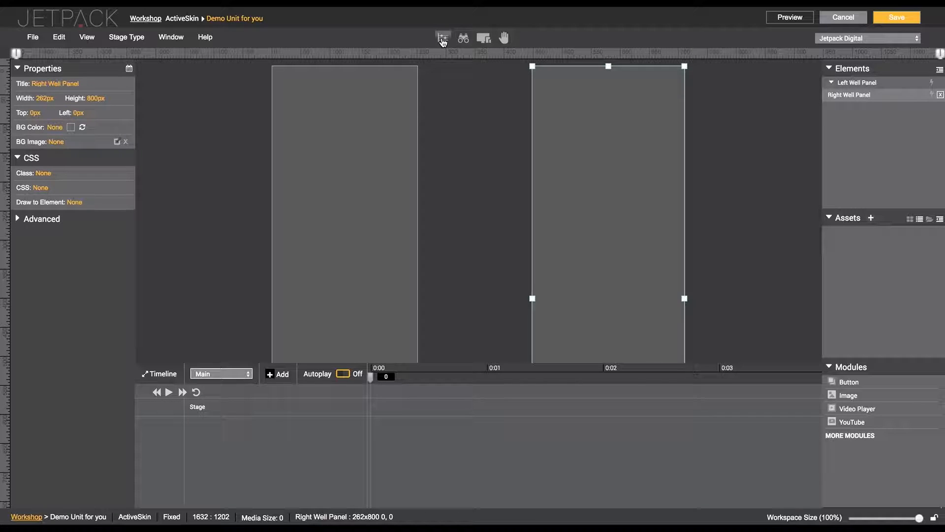
click(443, 39)
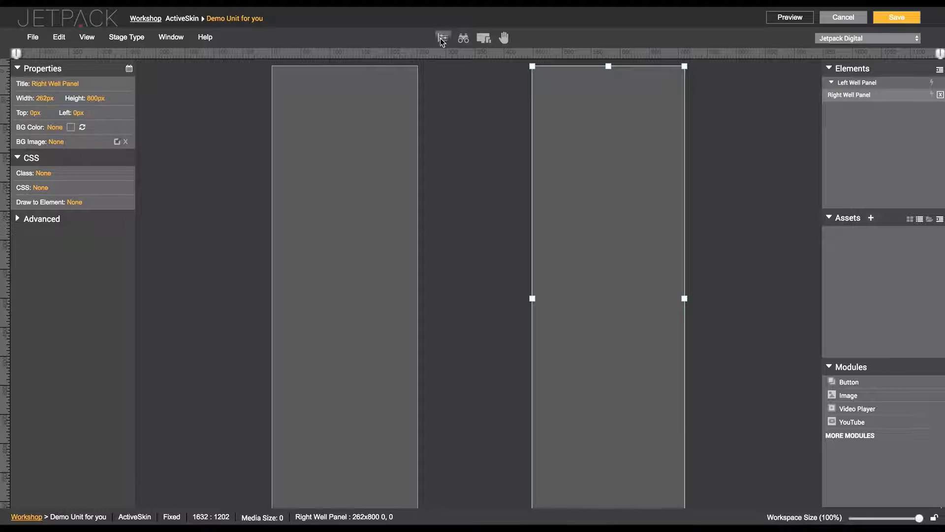
Step: Change the unit's stage type to 2-State SuperHeader
click(126, 37)
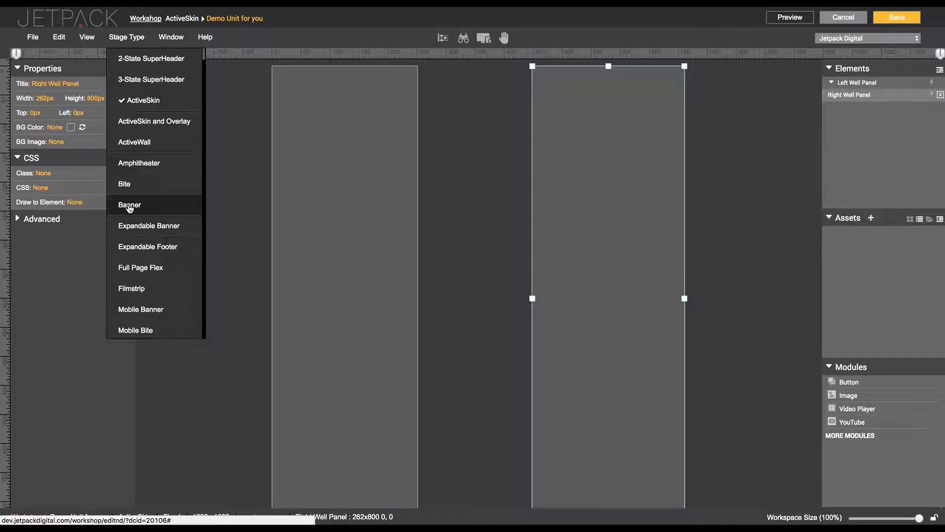
click(137, 59)
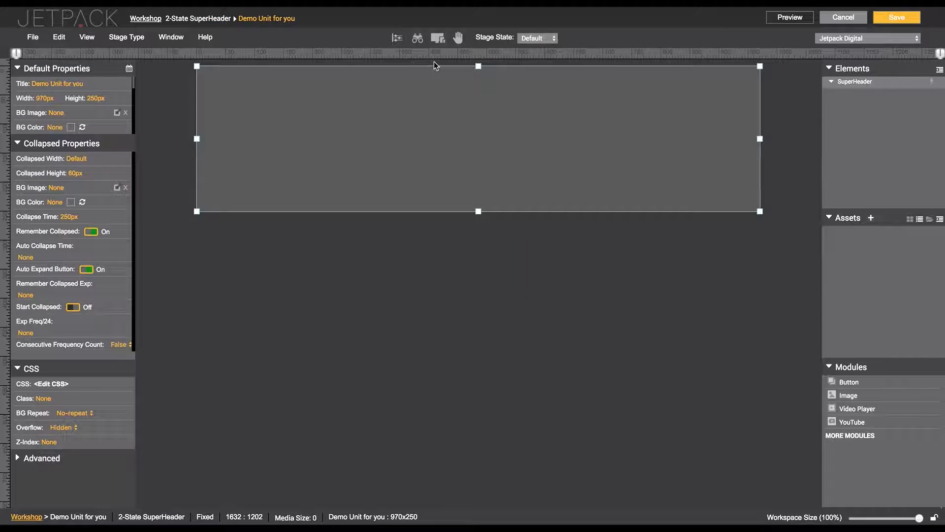
Step: Stretch the SuperHeader's collapsed state to about 86 px high and return the stage to its default state
click(527, 40)
click(528, 46)
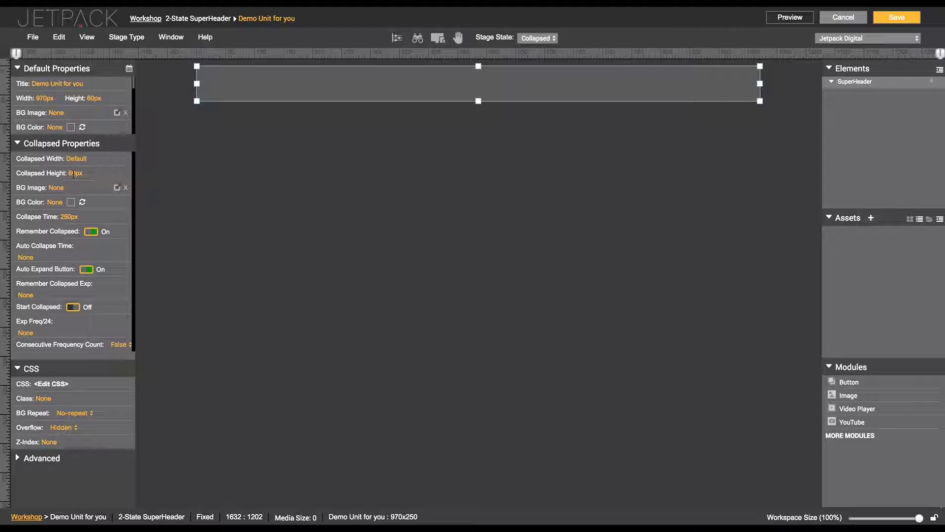
drag(477, 100, 477, 120)
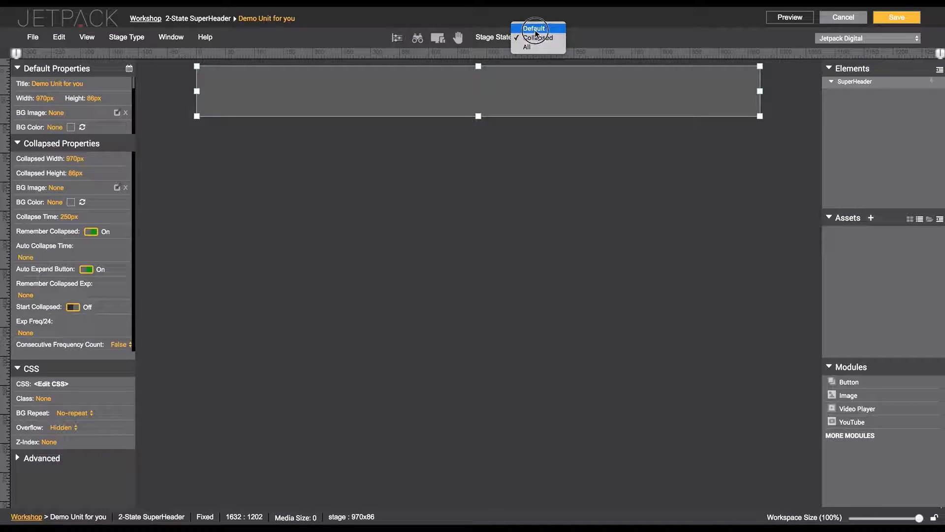
click(535, 30)
click(534, 41)
click(535, 39)
Step: View the Guides window with its opacity controls and close it
click(416, 39)
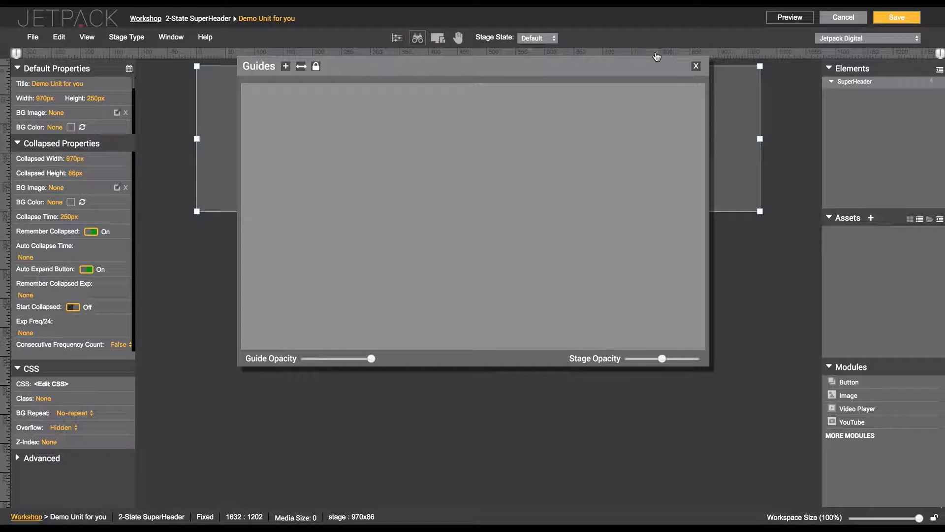
click(696, 66)
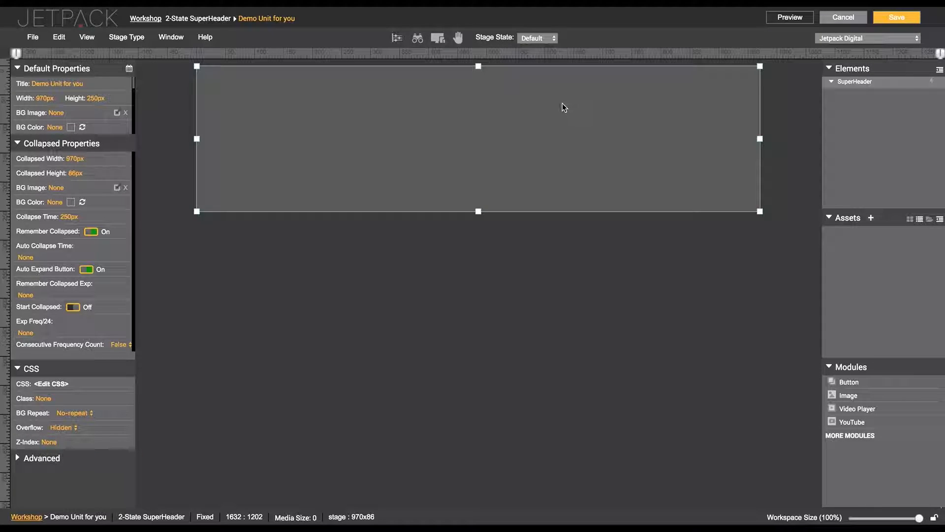
Step: Turn on scaling in the Responsive Settings, with the window moved below the stage
click(442, 43)
drag(441, 65, 416, 233)
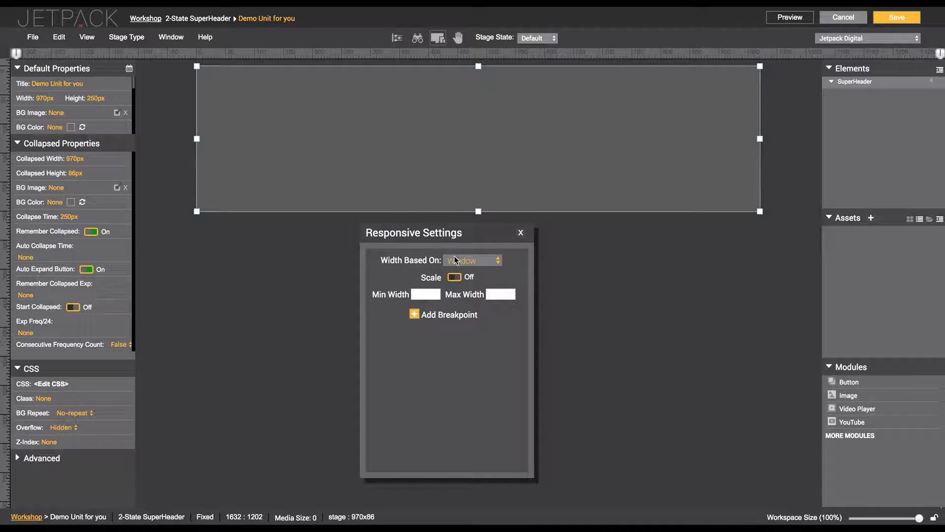
click(457, 277)
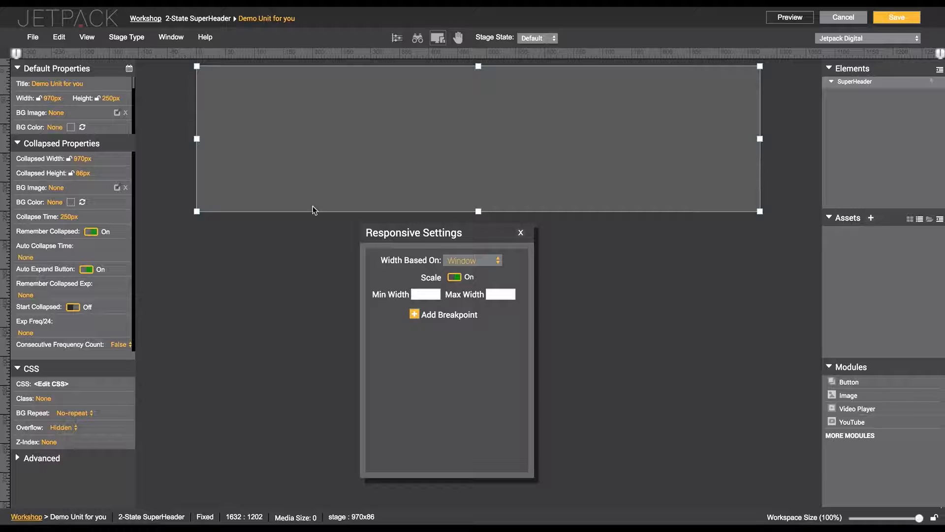
Step: Set the unit's default size to 1600 px wide and 900 px high
click(52, 98)
text(1600)
key(Tab)
text(900)
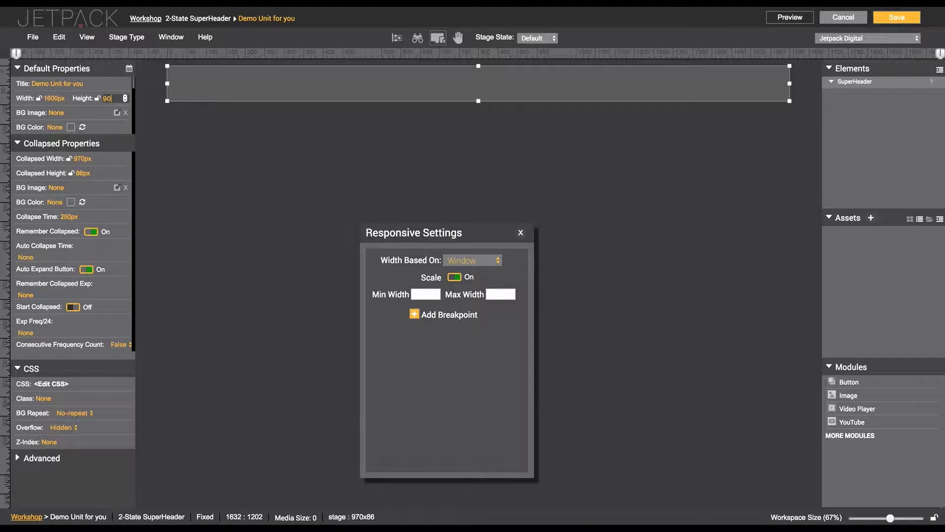
key(Return)
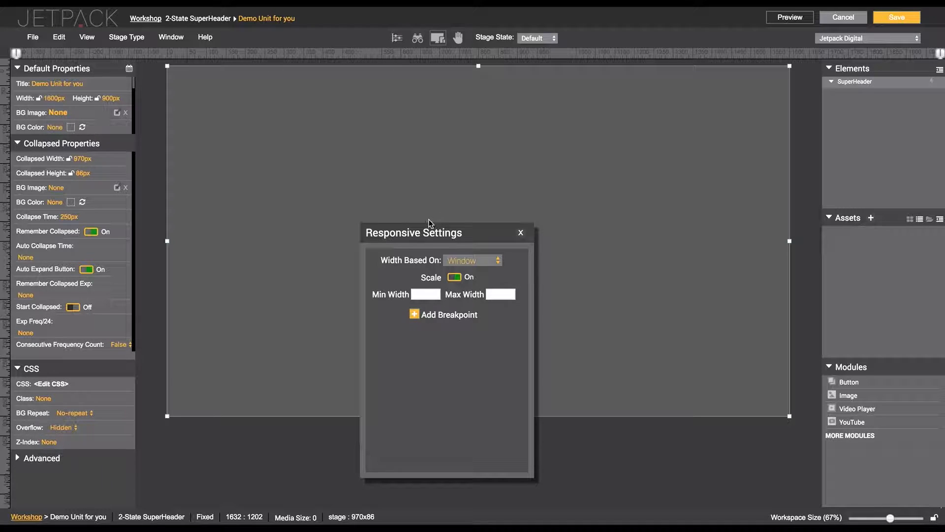
Step: Pan around the stage with the Hand tool and enlarge the workspace to 100%
drag(452, 231, 527, 230)
click(458, 38)
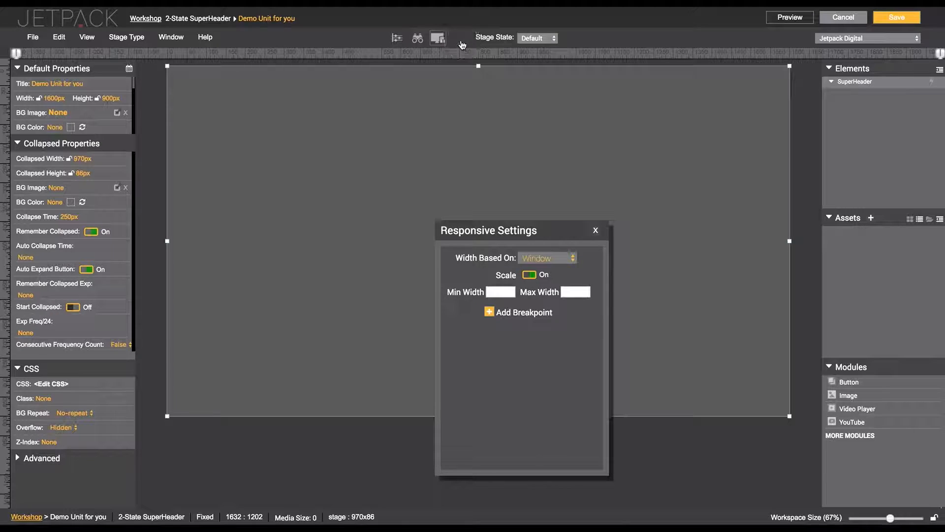
mouse_move(491, 97)
mouse_down()
mouse_move(362, 169)
mouse_move(466, 99)
mouse_move(500, 110)
mouse_up()
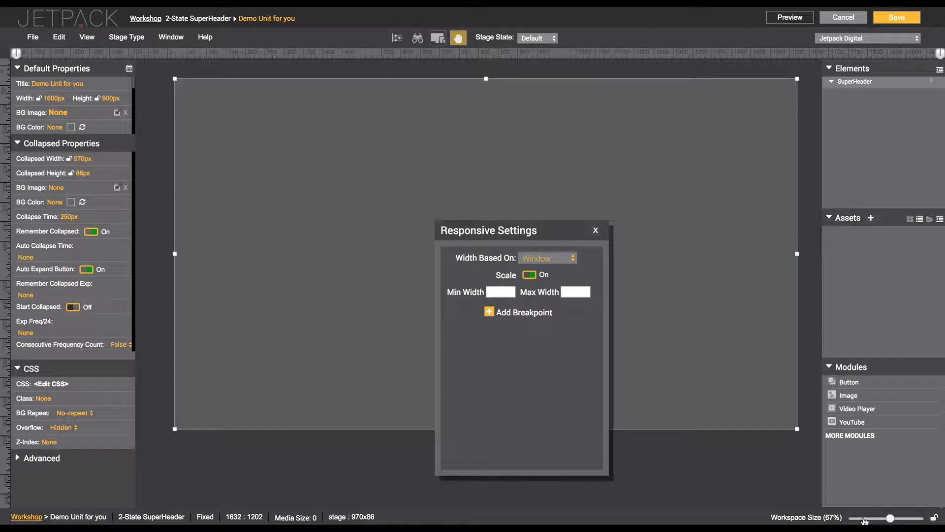
drag(891, 517, 936, 519)
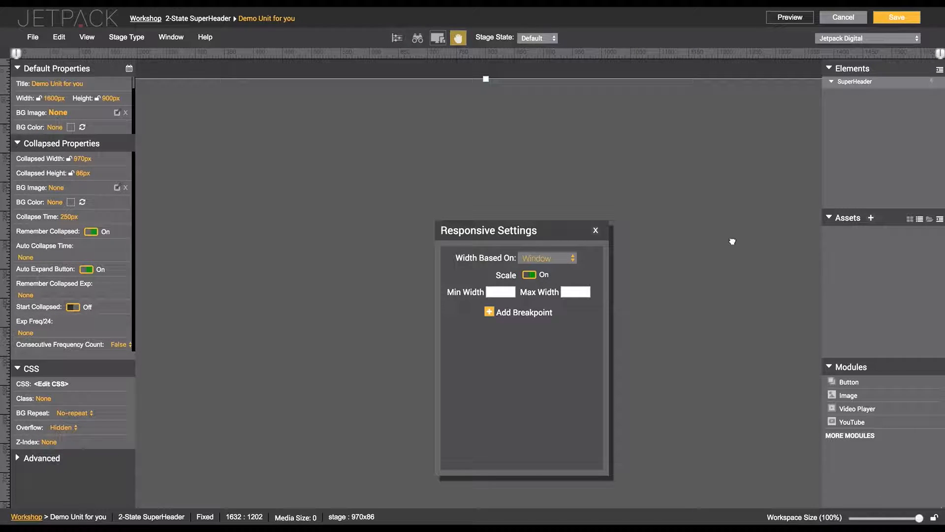
drag(721, 226, 699, 221)
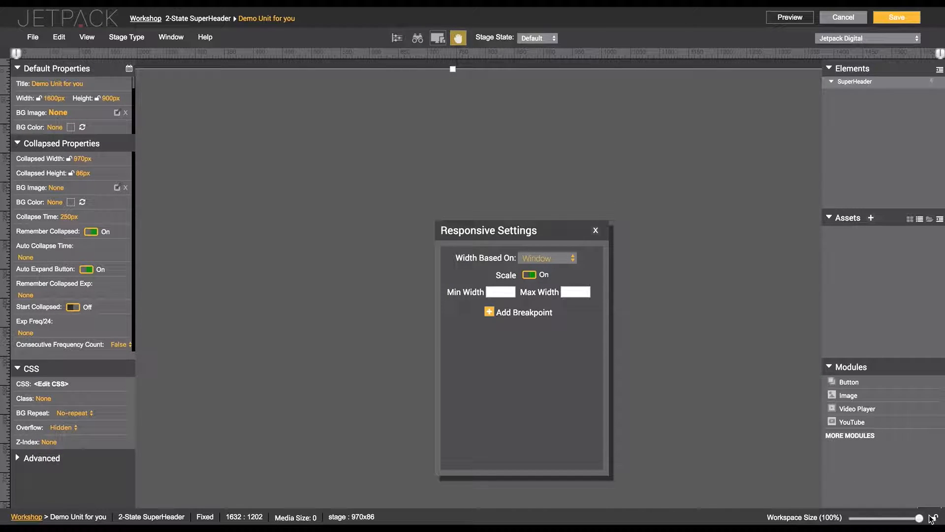
Step: Toggle the workspace size lock, reduce the workspace size to 75% and reposition the stage in view
click(931, 517)
drag(614, 143, 521, 138)
click(935, 518)
drag(919, 518, 898, 519)
drag(606, 175, 685, 183)
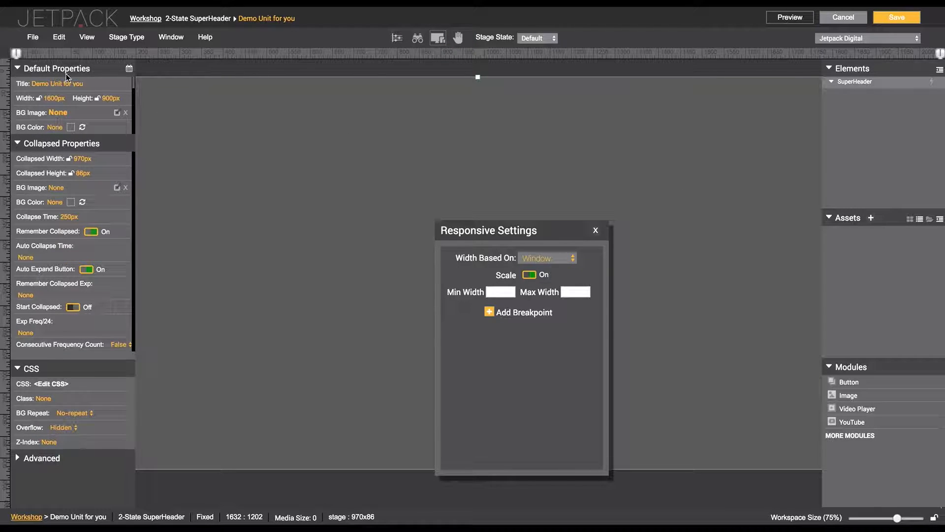
Step: Set the unit's default size to 1000 px wide and 250 px high, and move the Responsive Settings window below the stage
click(52, 101)
text(1000)
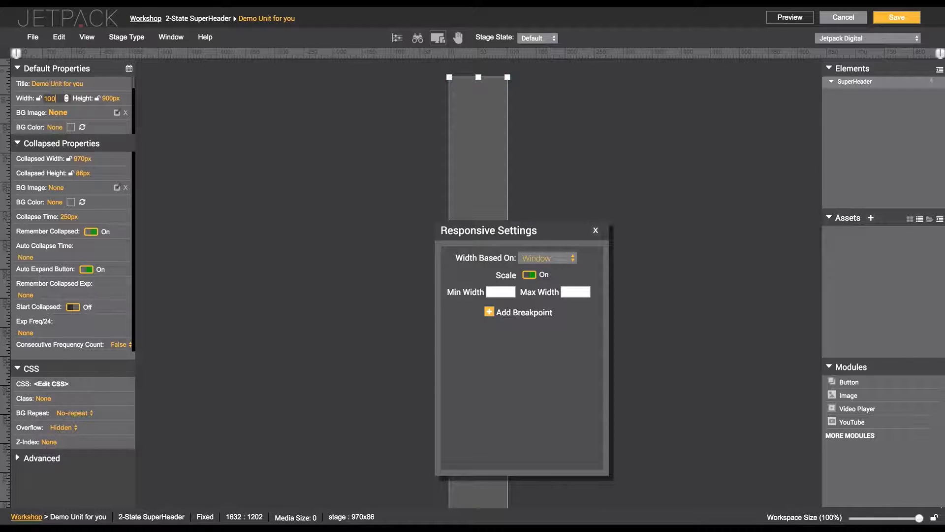
key(Tab)
text(250)
key(Return)
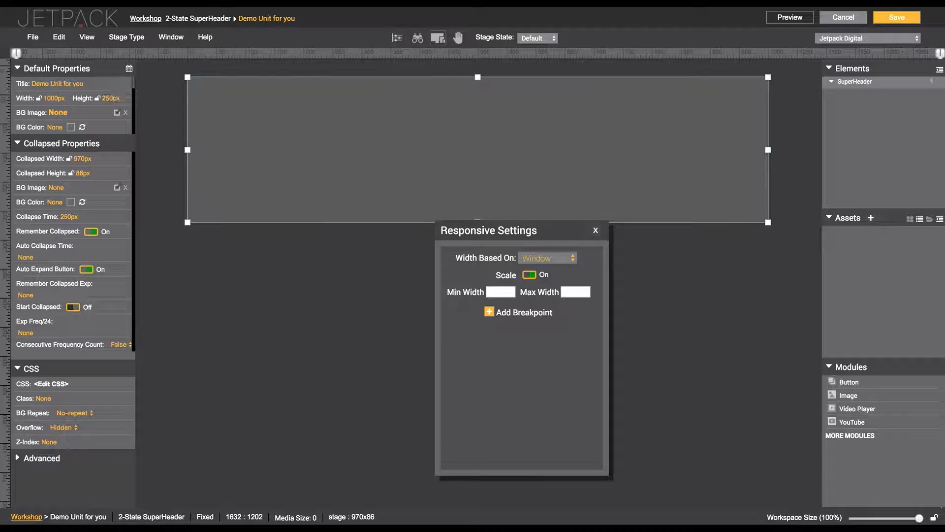
drag(569, 239, 621, 268)
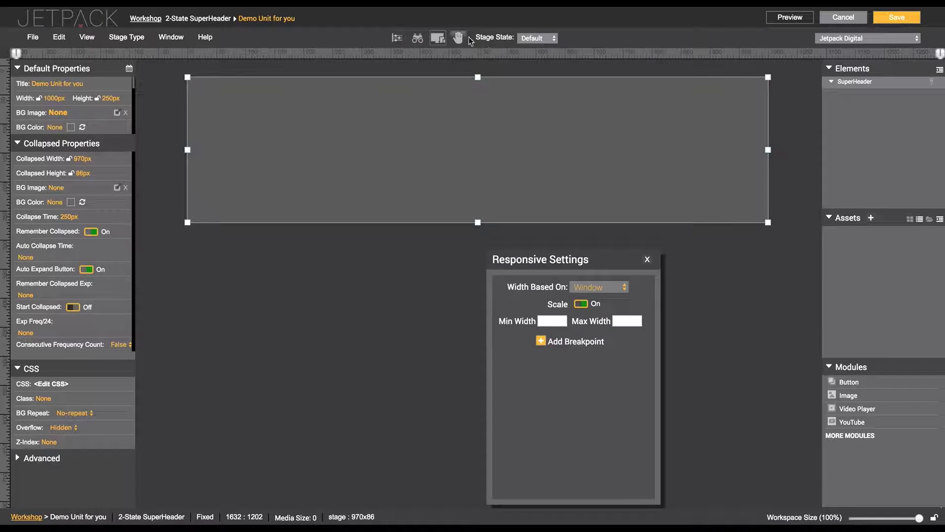
Step: Turn off scaling in the Responsive Settings of the SuperHeader
click(523, 40)
click(614, 40)
click(853, 83)
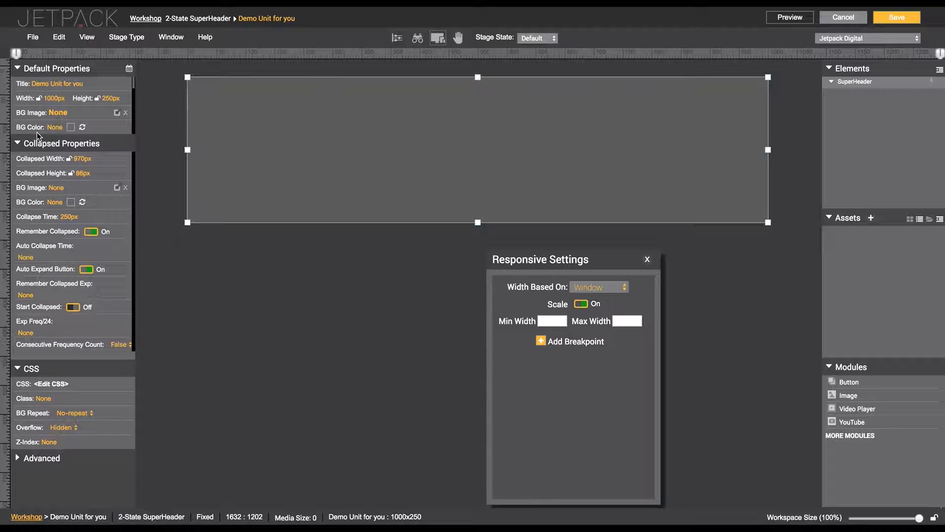
click(46, 98)
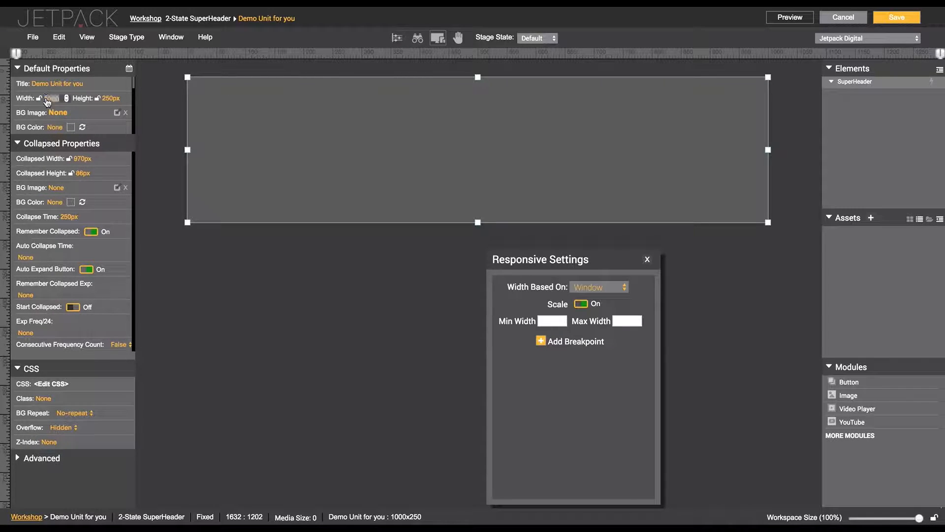
click(438, 38)
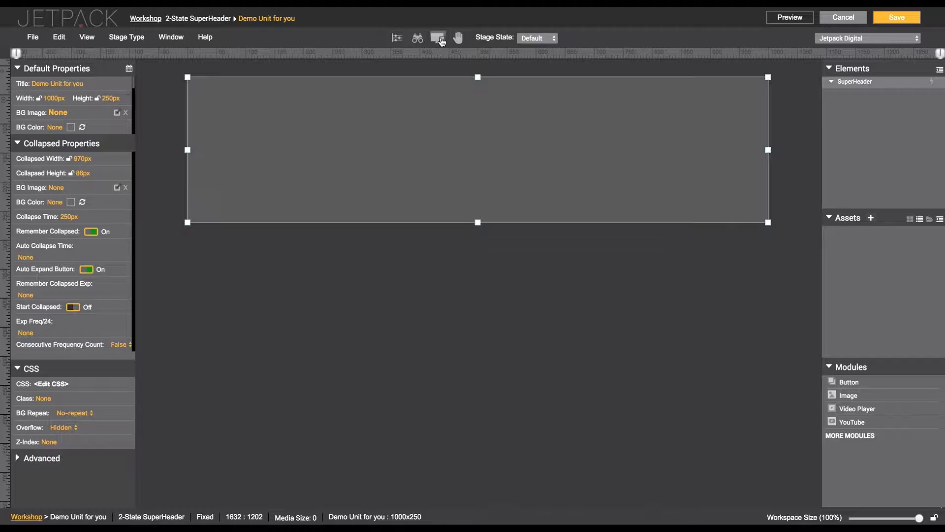
click(437, 38)
click(481, 111)
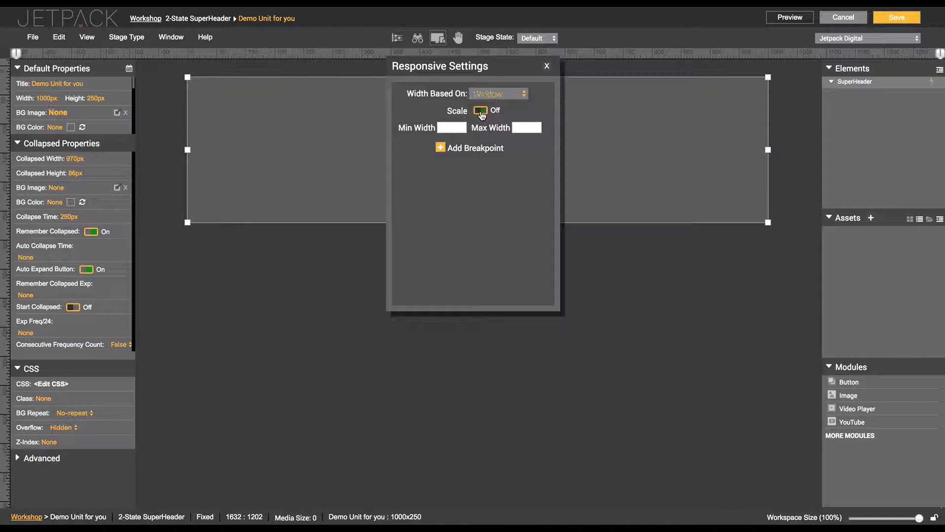
Step: Switch to the Collapsed stage state and set its size to 1000 px wide and 100 px high
click(537, 38)
click(538, 51)
click(43, 99)
text(100)
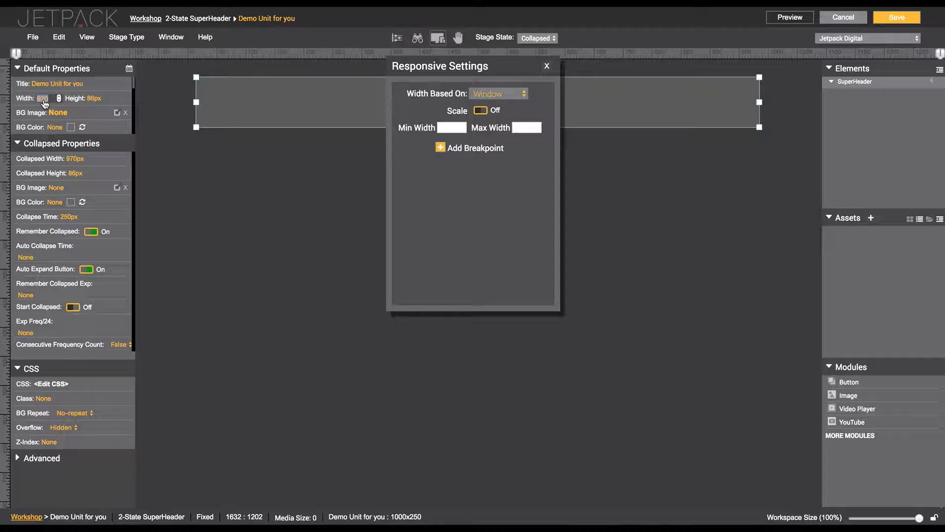
key(Tab)
key(Return)
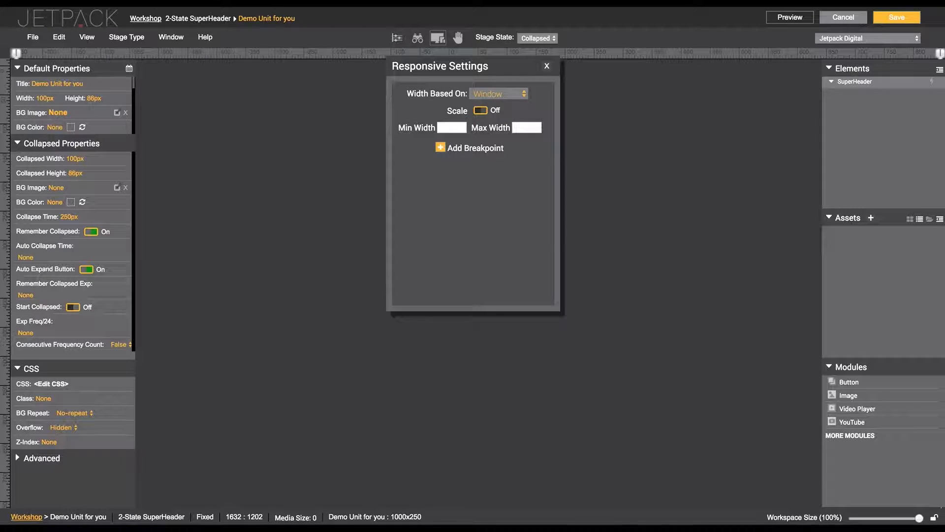
click(43, 97)
text(1000)
key(Tab)
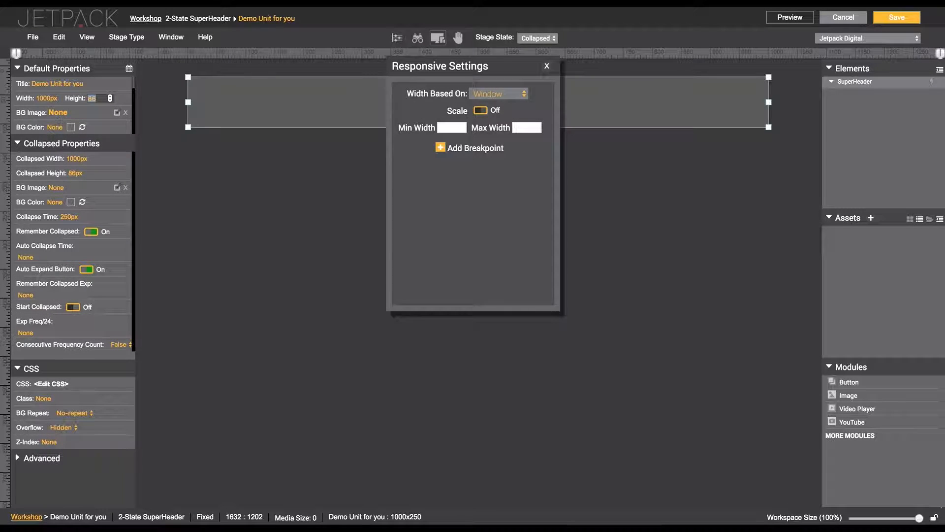
text(100)
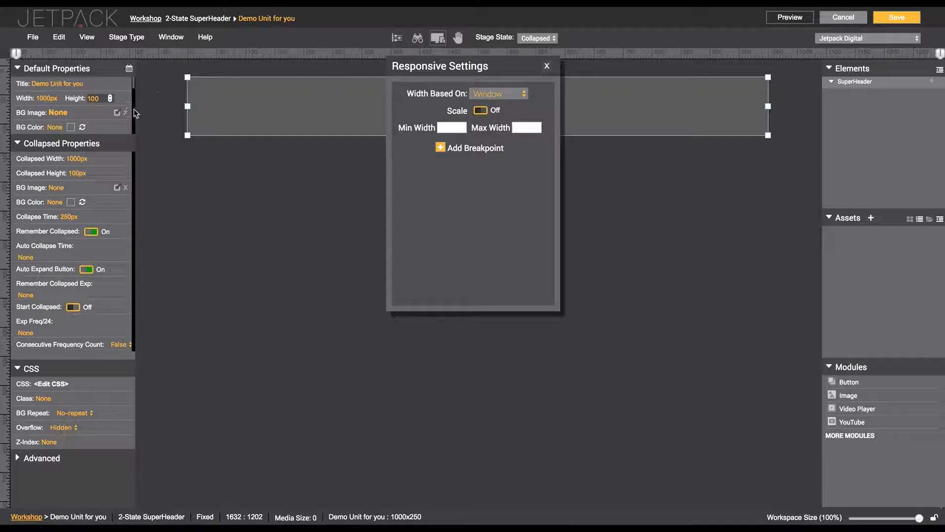
Step: Return the stage to the Default state and close the Responsive Settings
click(538, 39)
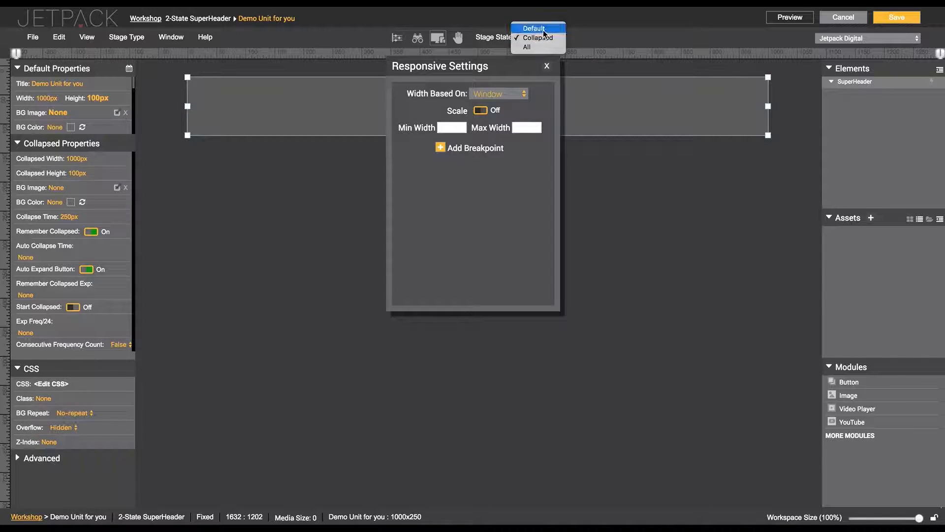
click(534, 28)
click(546, 66)
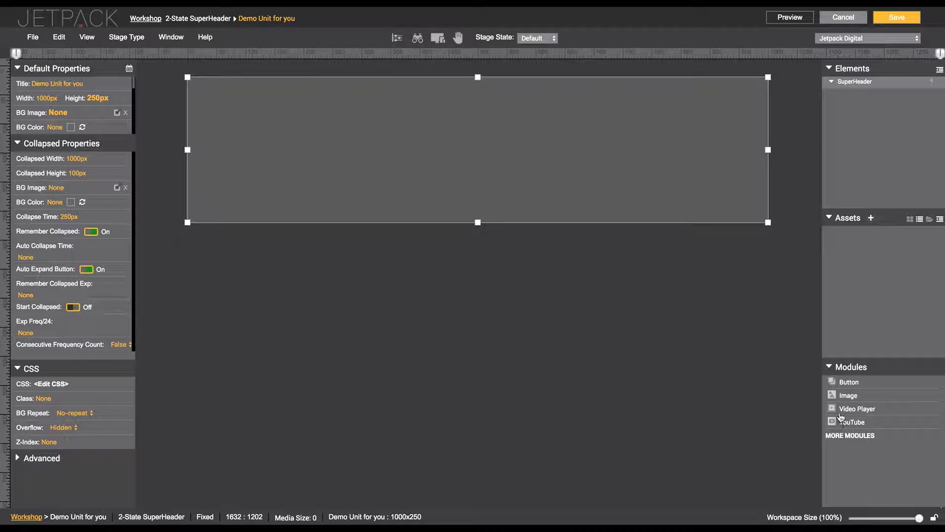
Step: Show the full list of available modules and look through it
click(847, 438)
scroll(848, 438, down, 4)
scroll(848, 438, up, 1)
scroll(848, 440, up, 3)
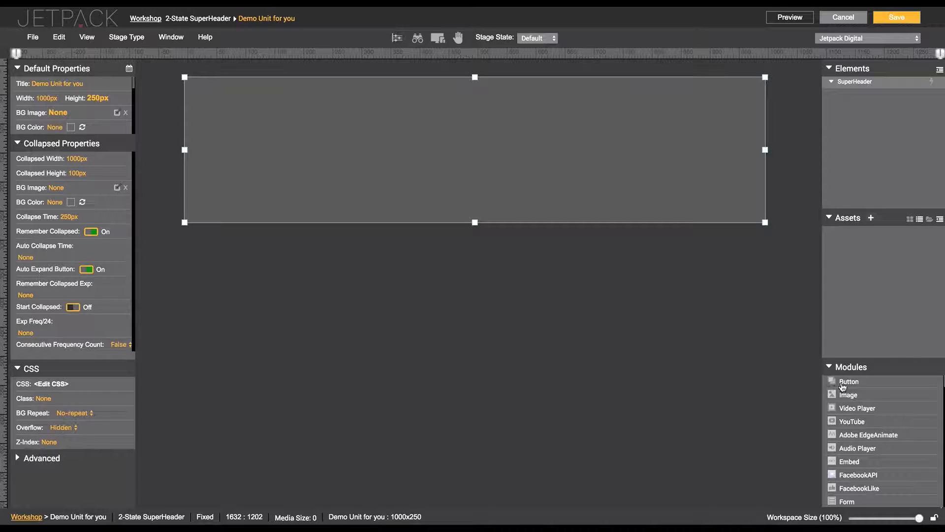
Step: Add a Button module titled clicklayer with the Click Through action, about 836 px wide near the stage's upper-left corner
click(850, 384)
drag(850, 385, 283, 104)
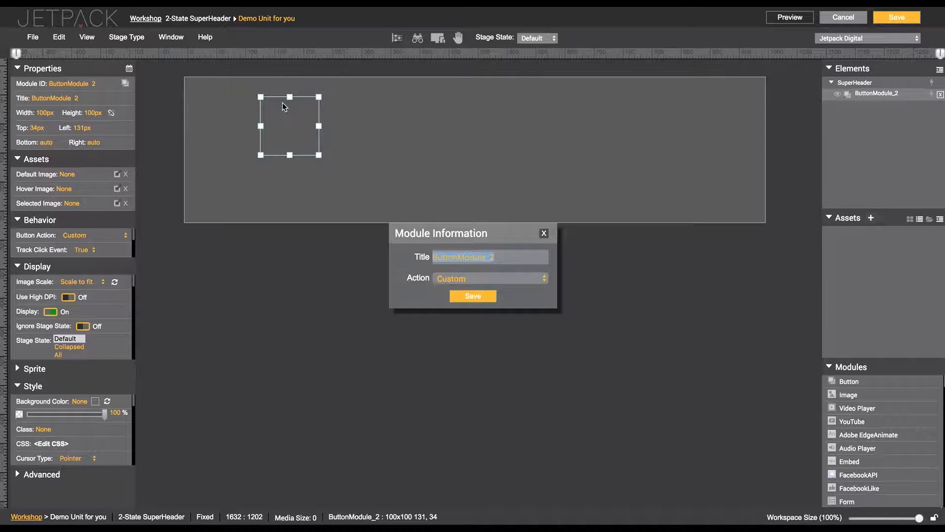
click(467, 283)
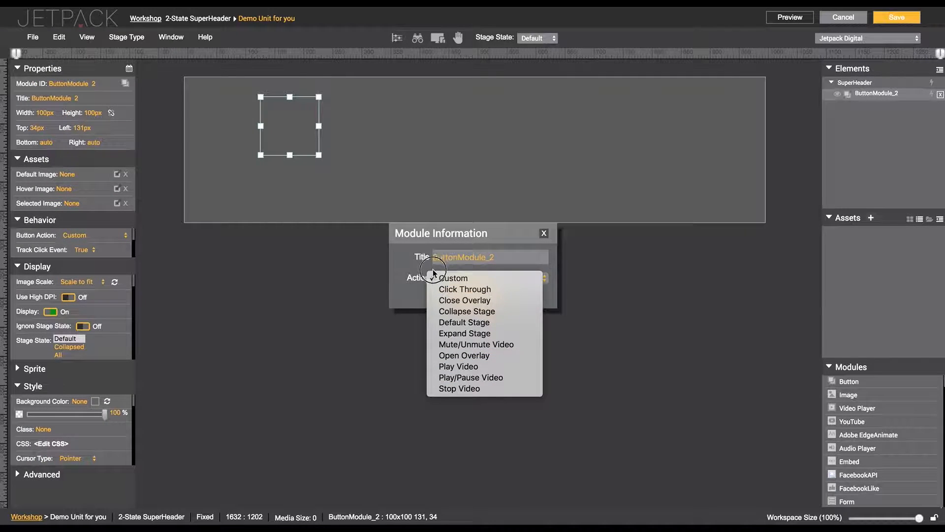
click(439, 289)
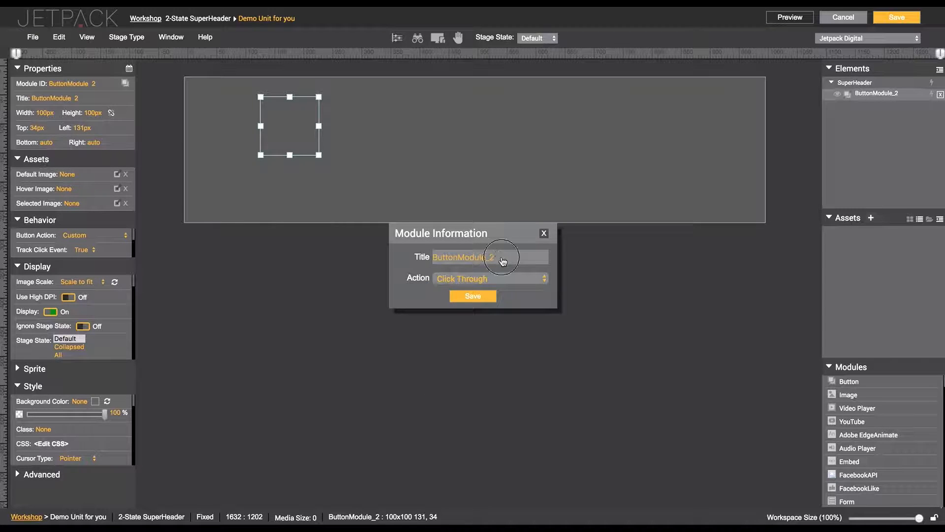
text(clicklayer)
click(475, 300)
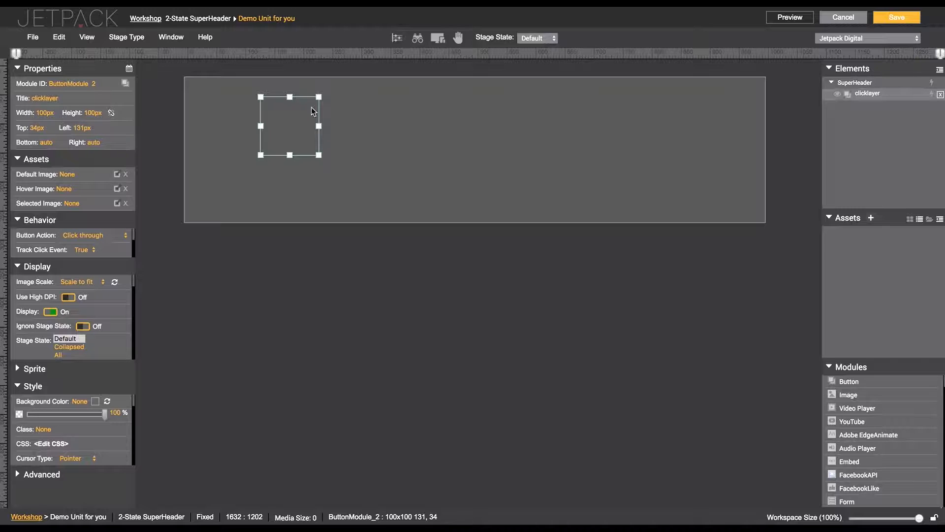
drag(316, 128, 745, 133)
drag(660, 126, 588, 113)
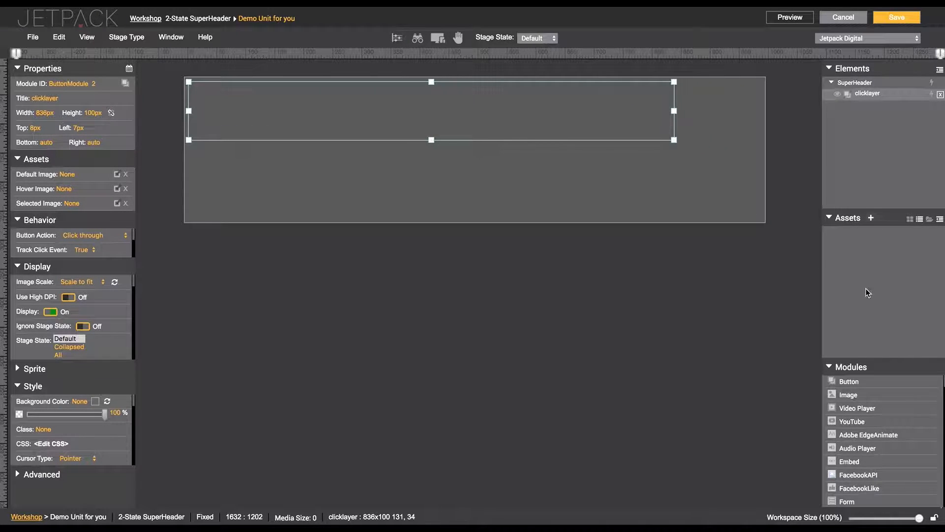
Step: Add a second Button module with the default title and Custom action, move it on the stage, and reselect clicklayer
click(843, 382)
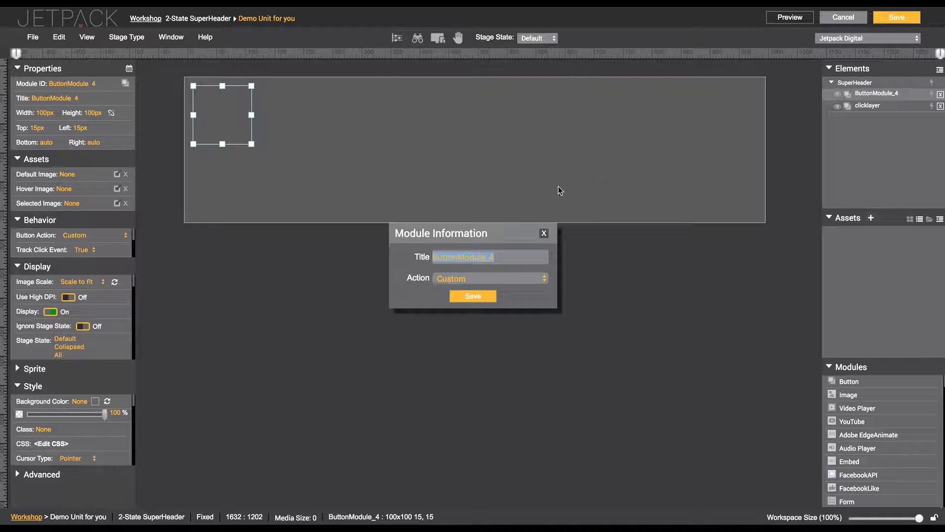
click(480, 297)
drag(224, 133, 304, 171)
click(869, 105)
click(870, 98)
click(869, 105)
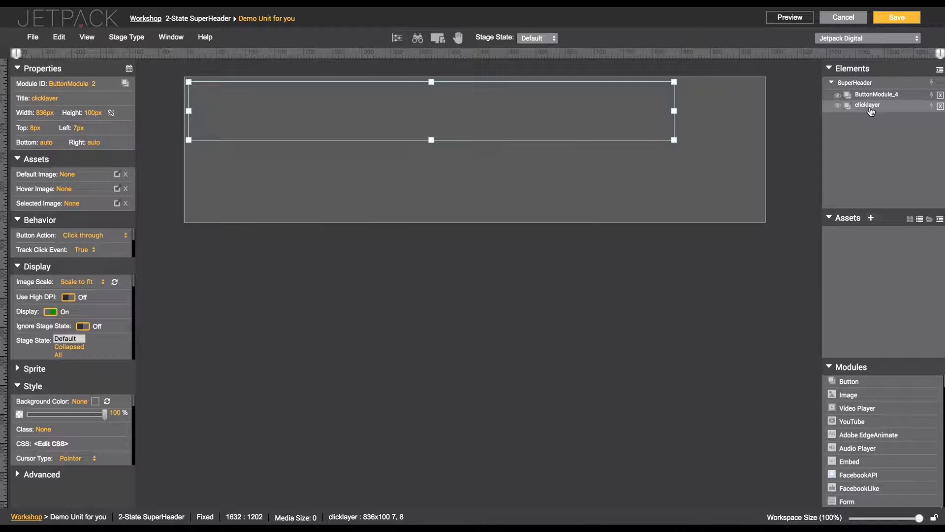
Step: Upload all four images from the rappers folder on the Desktop to the unit's assets
click(870, 218)
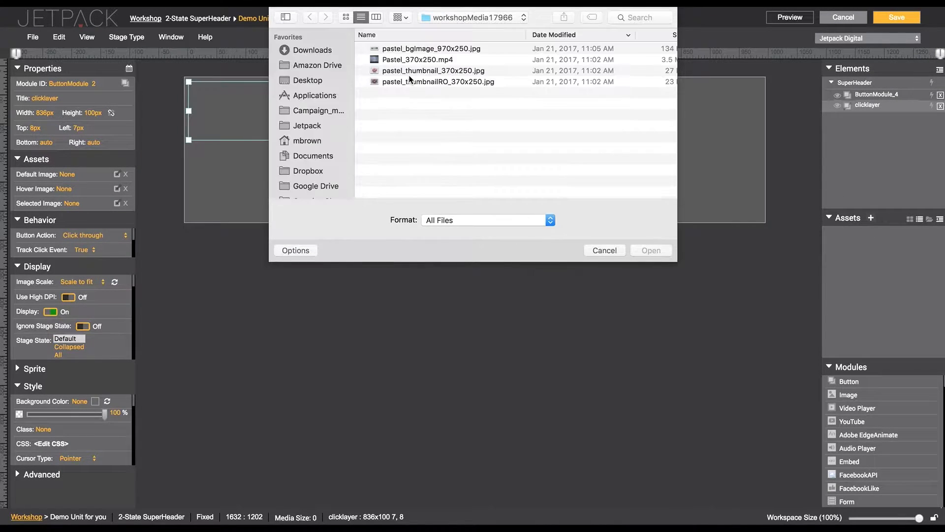
click(307, 80)
double_click(411, 49)
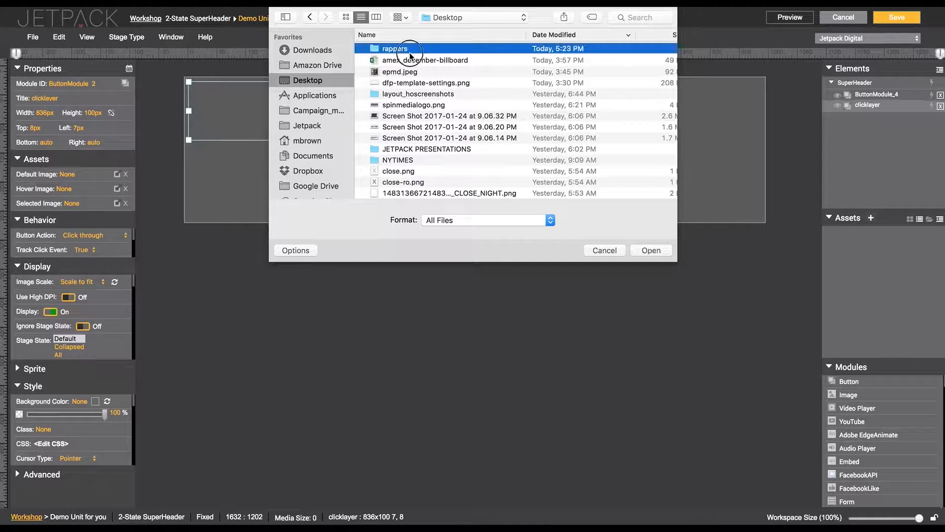
click(411, 48)
shift+click(411, 81)
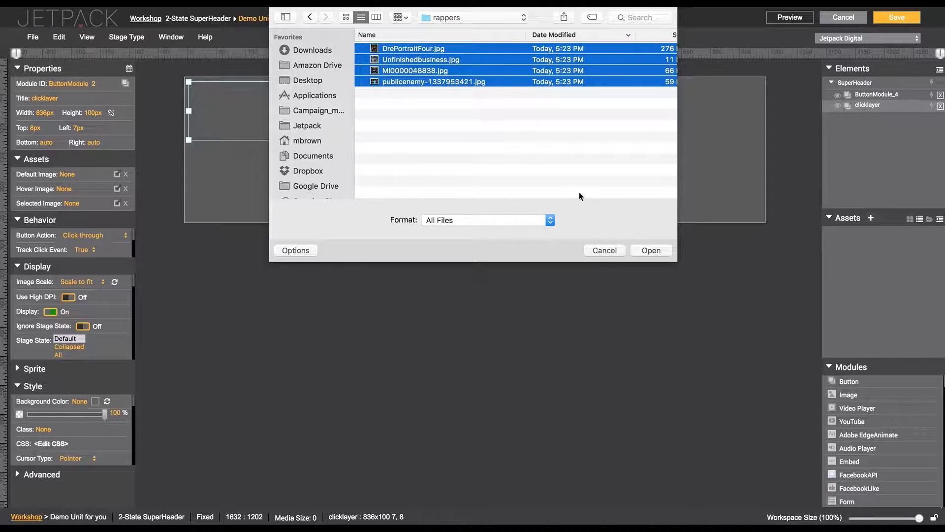
click(642, 250)
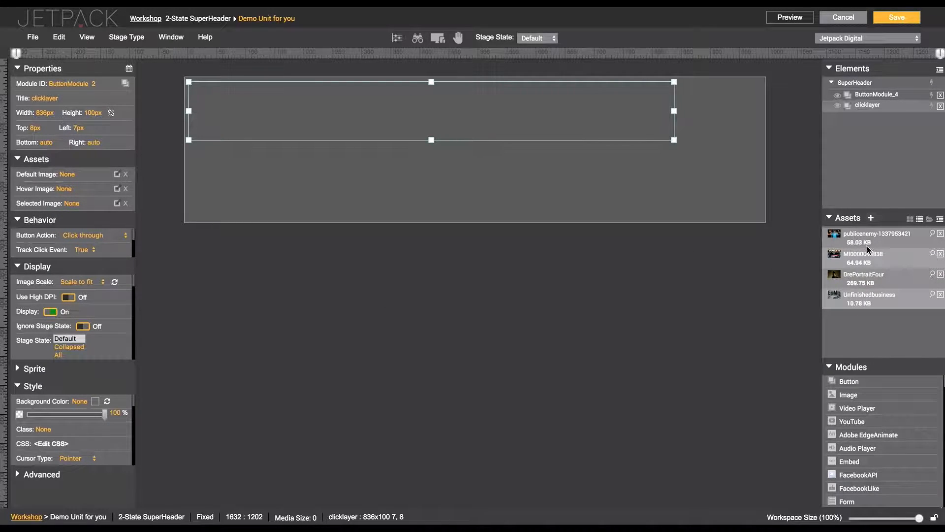
mouse_move(835, 279)
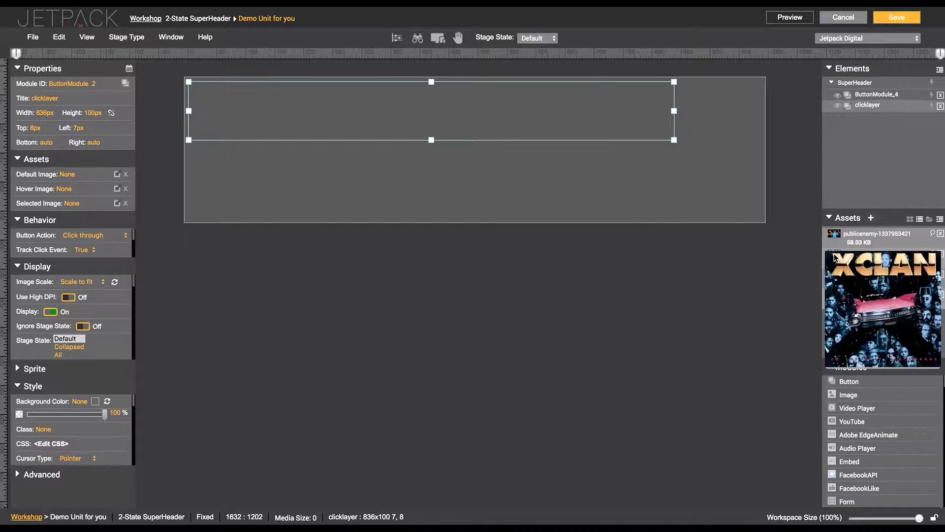
drag(856, 257, 491, 98)
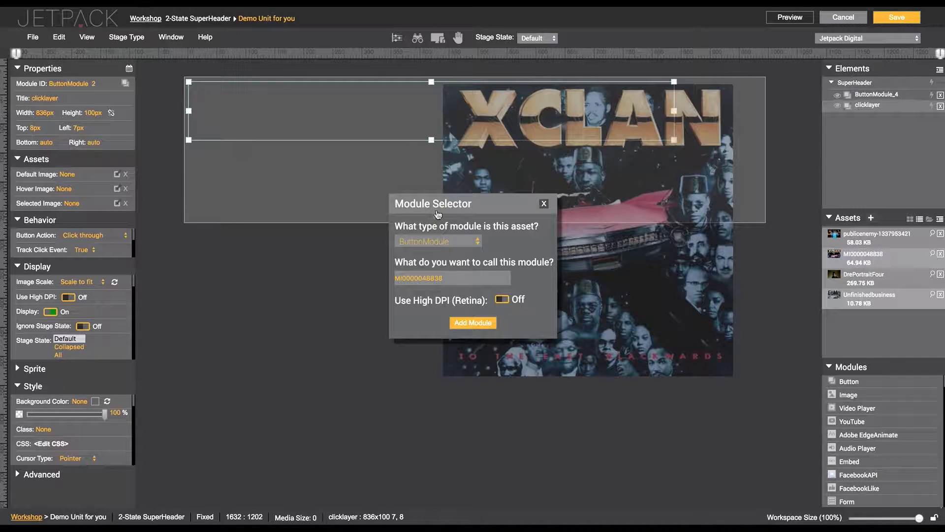
click(435, 240)
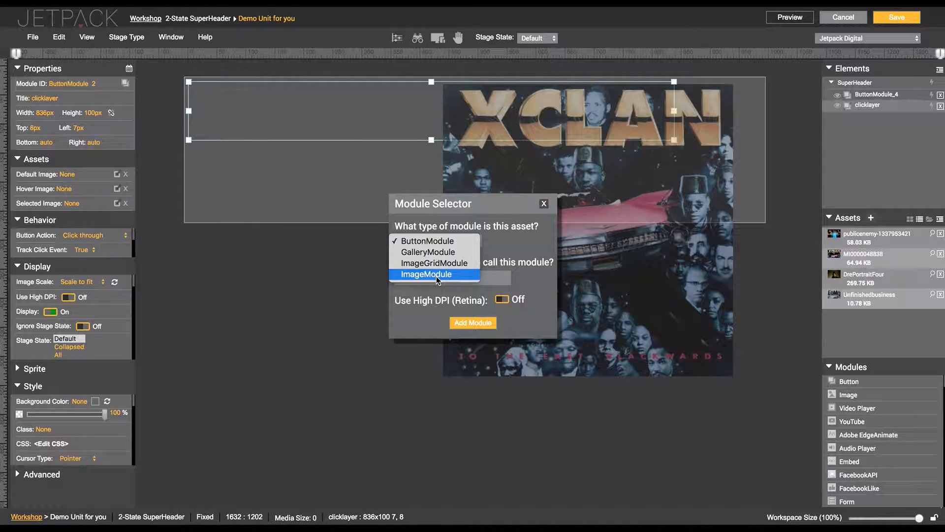
click(443, 242)
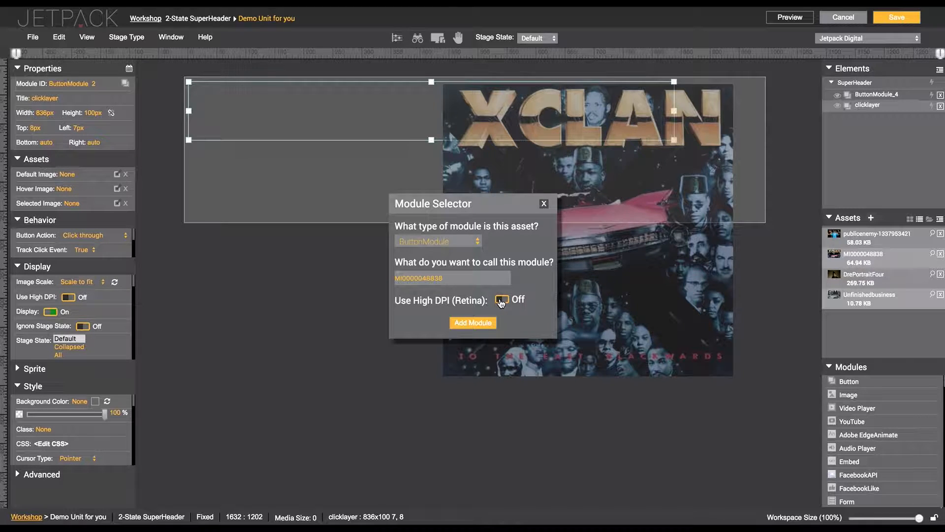
double_click(446, 278)
text(c)
text(cla)
click(468, 322)
drag(524, 194, 262, 180)
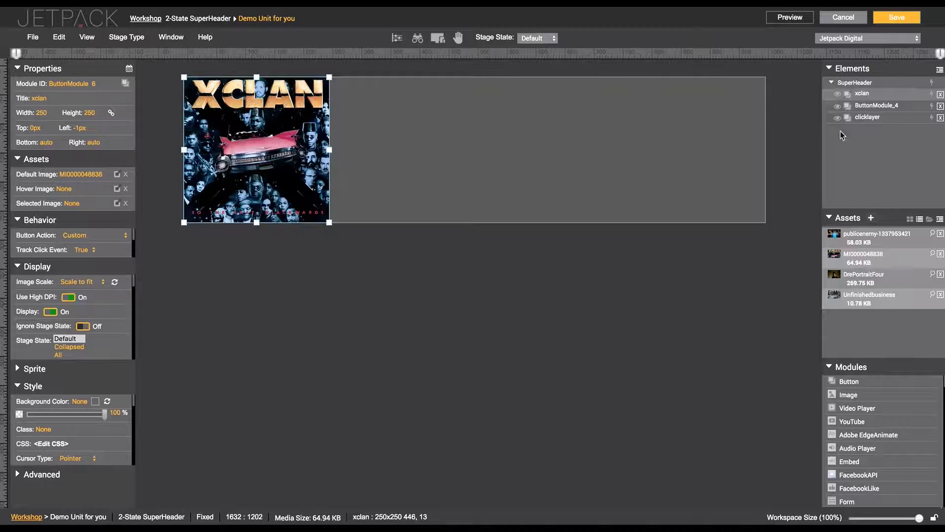
Step: Delete the ButtonModule_4 and clicklayer elements from the SuperHeader
click(872, 109)
click(940, 106)
click(546, 157)
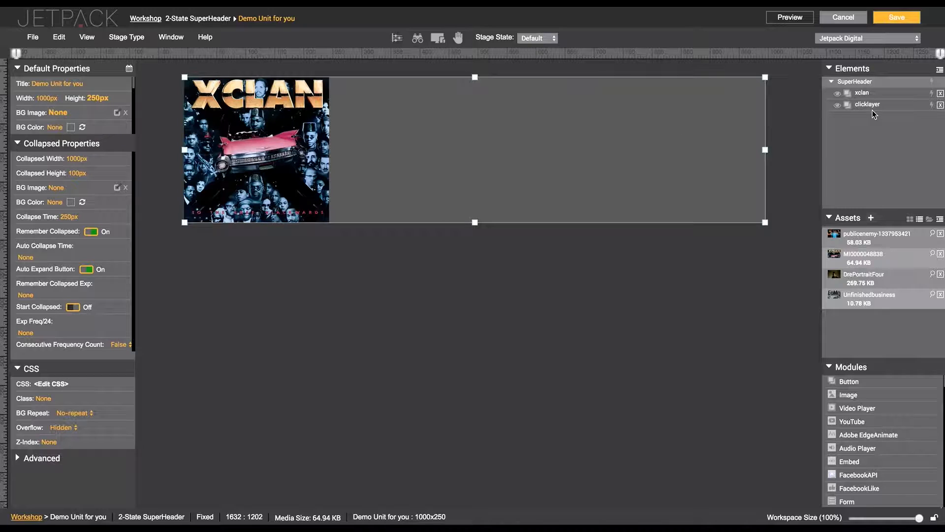
click(868, 105)
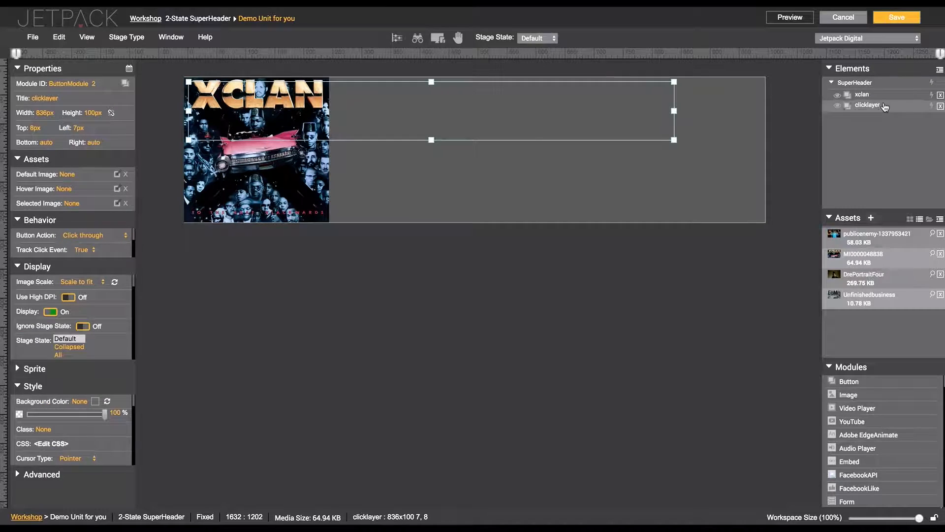
click(940, 107)
click(546, 161)
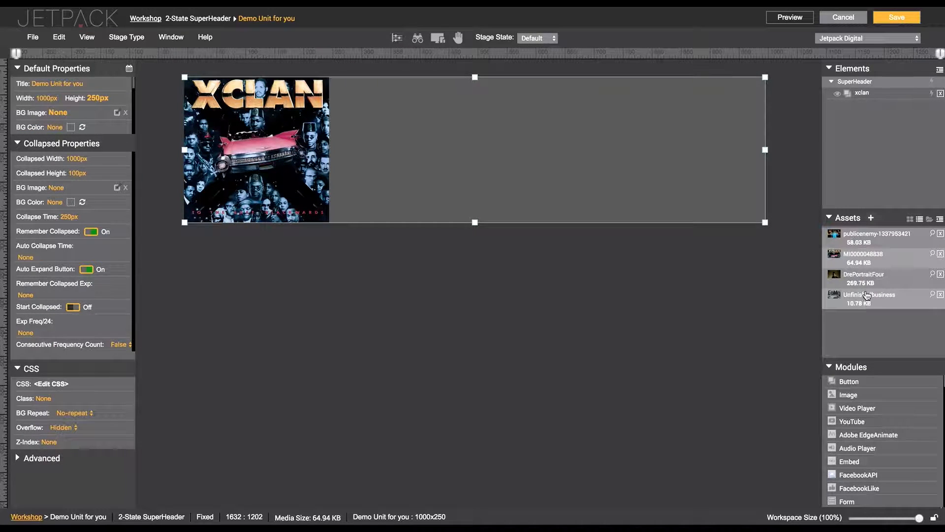
Step: Place the Unfinishedbusiness asset on the stage as an ImageModule with High DPI on, and resize it to about 233 × 233 px
drag(867, 297, 552, 92)
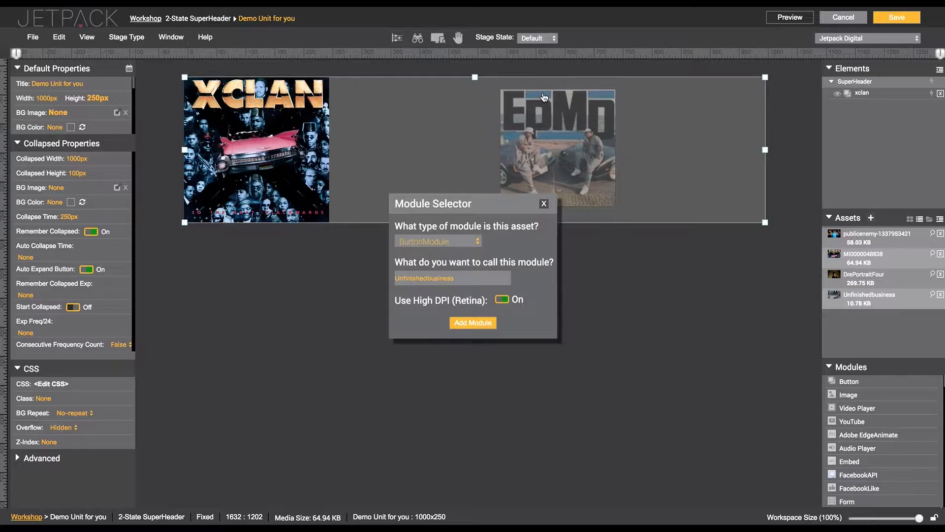
click(432, 241)
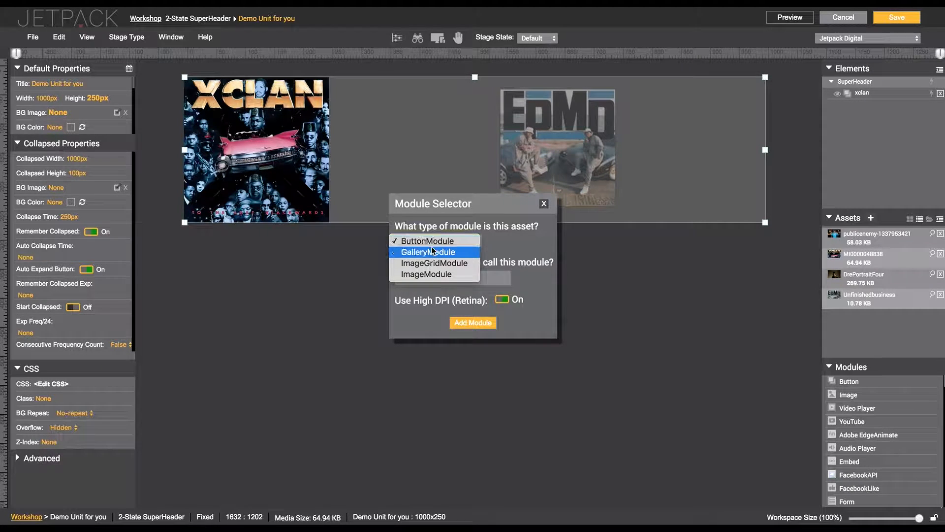
click(432, 273)
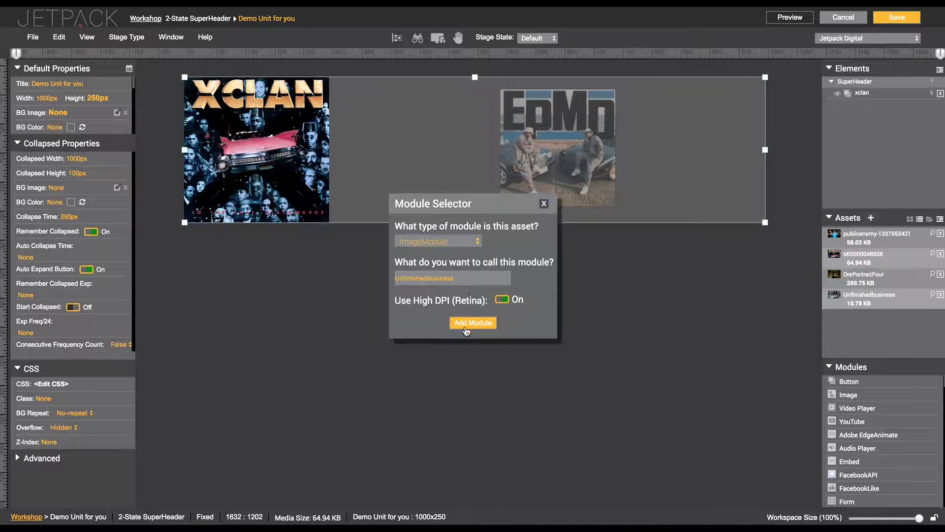
click(468, 323)
drag(535, 124, 577, 226)
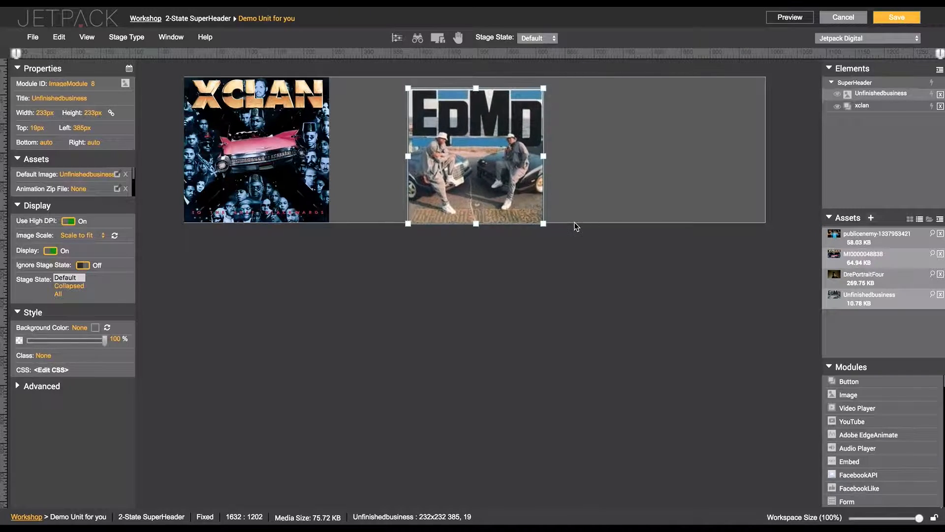
drag(490, 187, 459, 183)
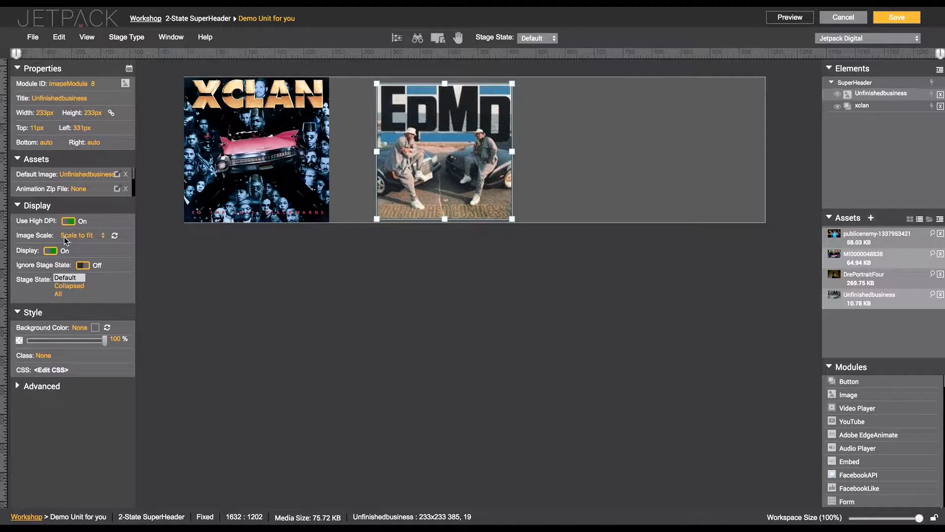
Step: Set the Unfinishedbusiness image scale to Stretch to fill and stretch the module's width to about 591 px
click(76, 236)
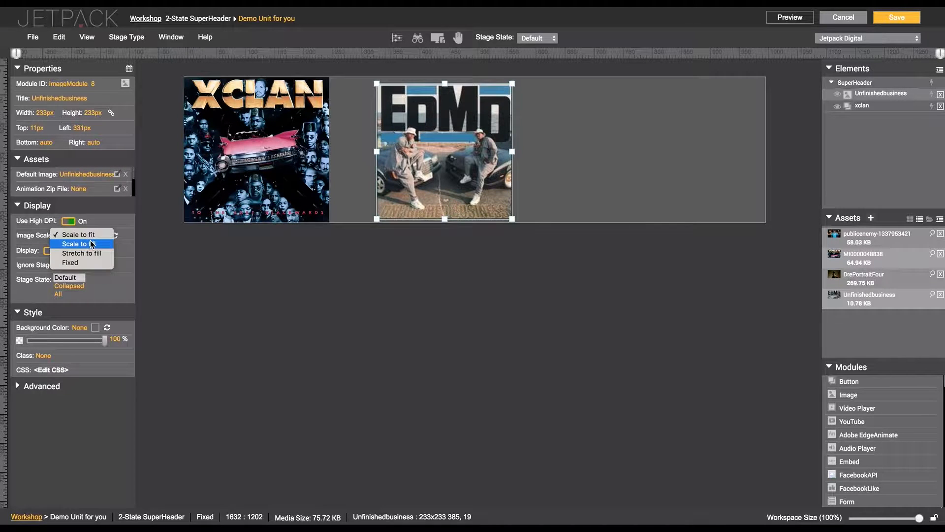
click(103, 253)
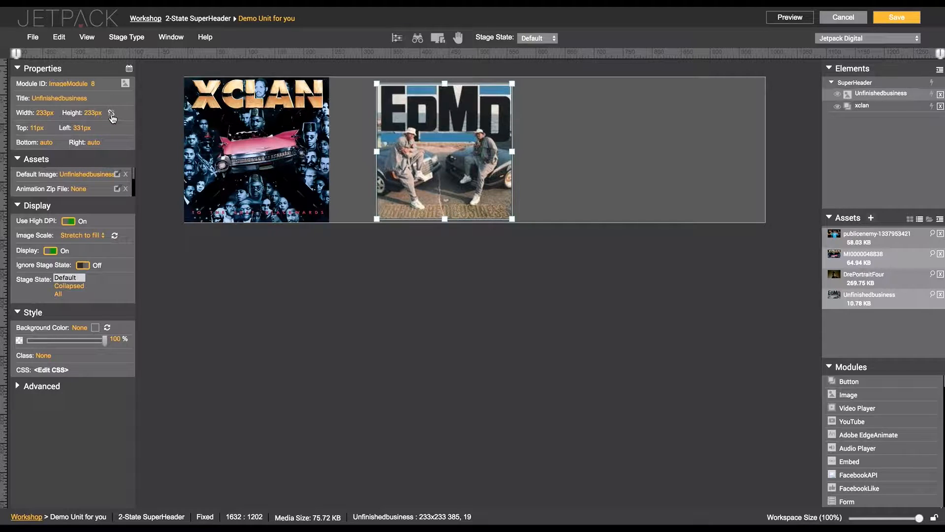
drag(512, 153, 721, 131)
Step: Try Scale to fill on the widened Unfinishedbusiness image, and return its image scale to Scale to fit
click(102, 234)
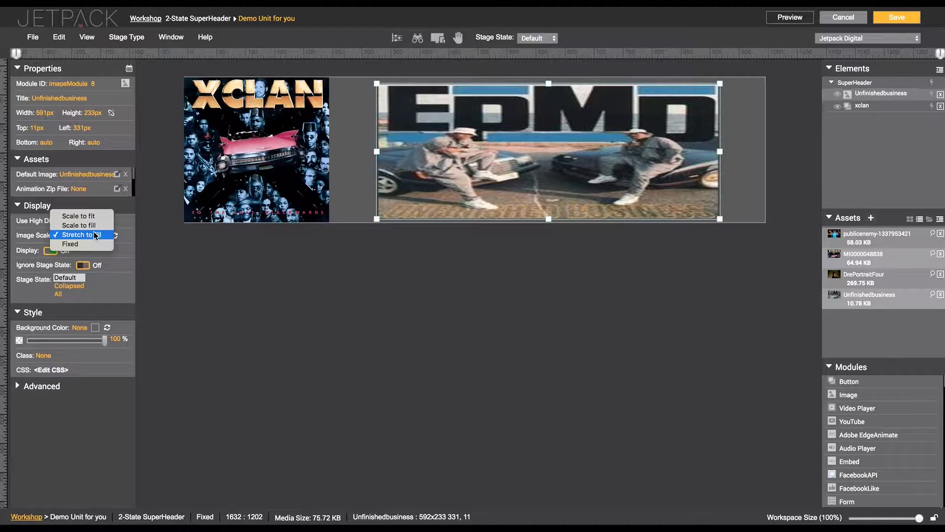
click(90, 223)
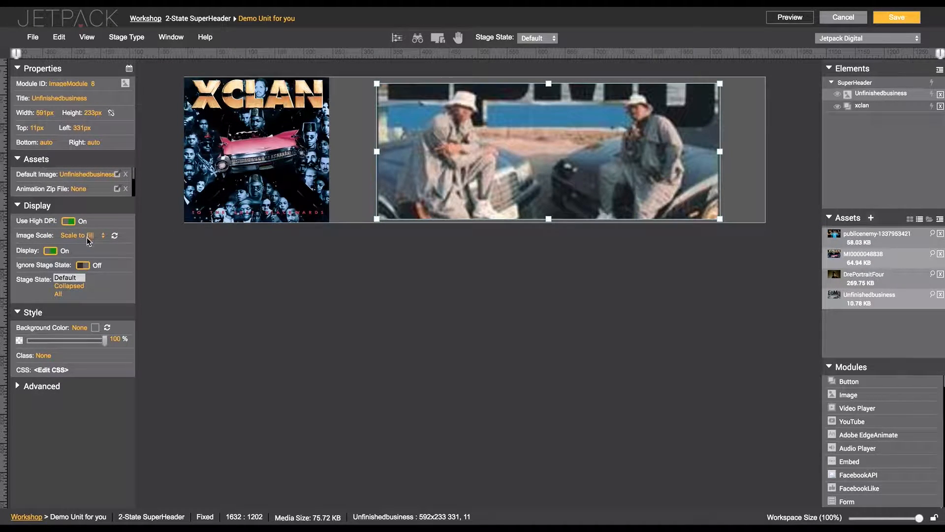
click(89, 235)
click(90, 227)
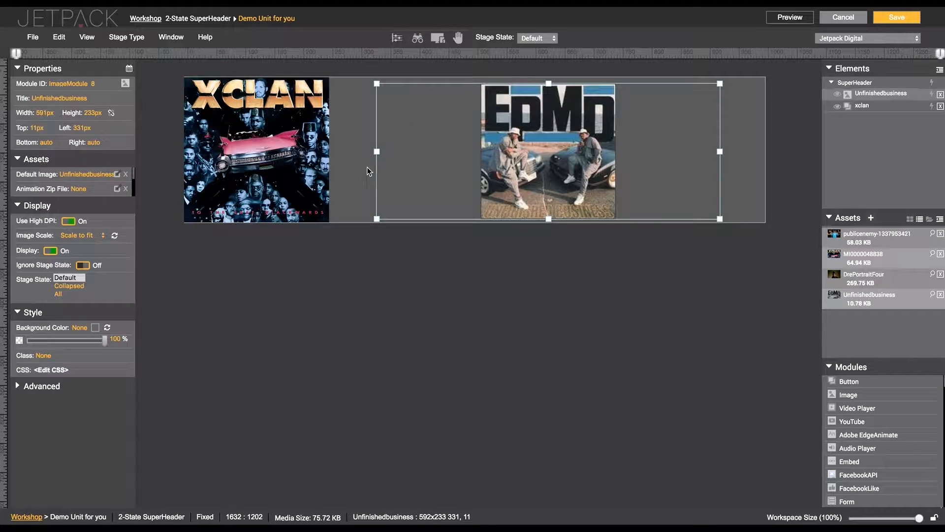
Step: Narrow the Unfinishedbusiness module to about 250 px and move it to the stage's right end, about 748 px from the left
drag(719, 152, 522, 172)
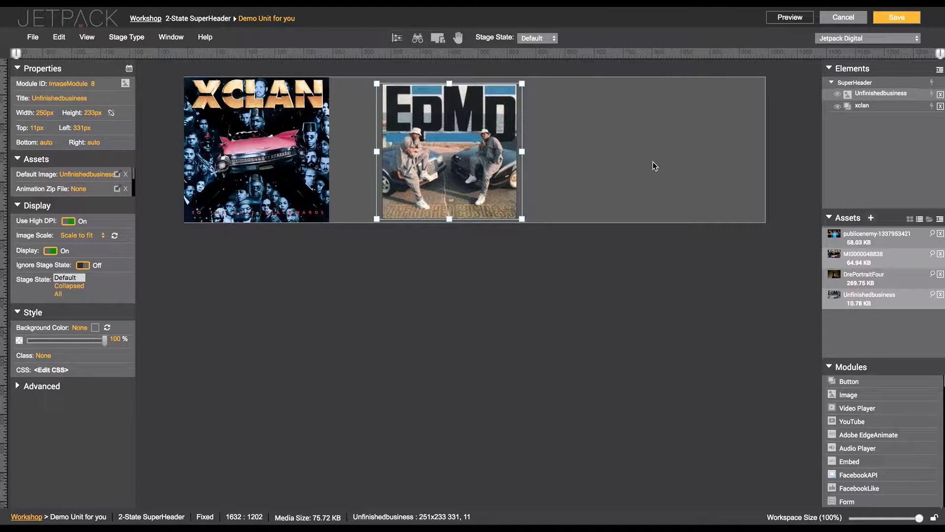
drag(493, 177, 722, 172)
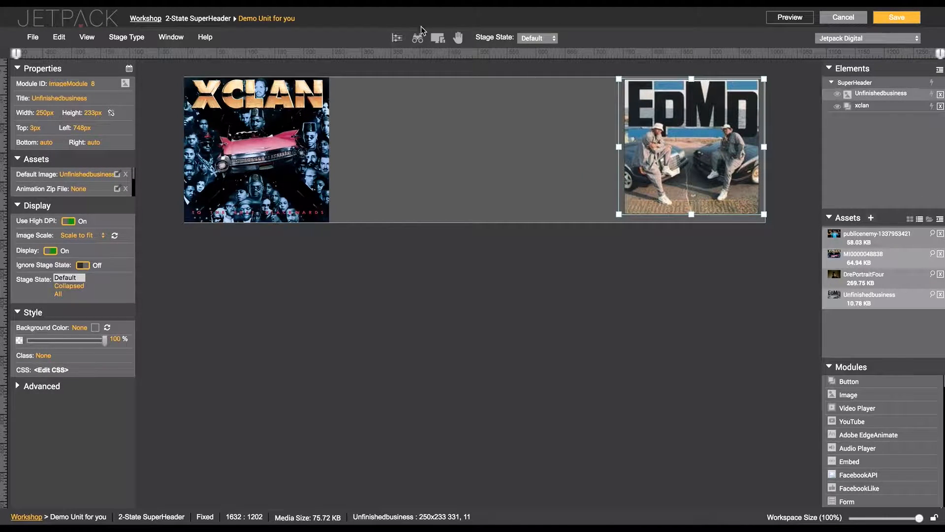
Step: Examine the keyframe properties available for xclan in the timeline, and close the timeline
click(397, 39)
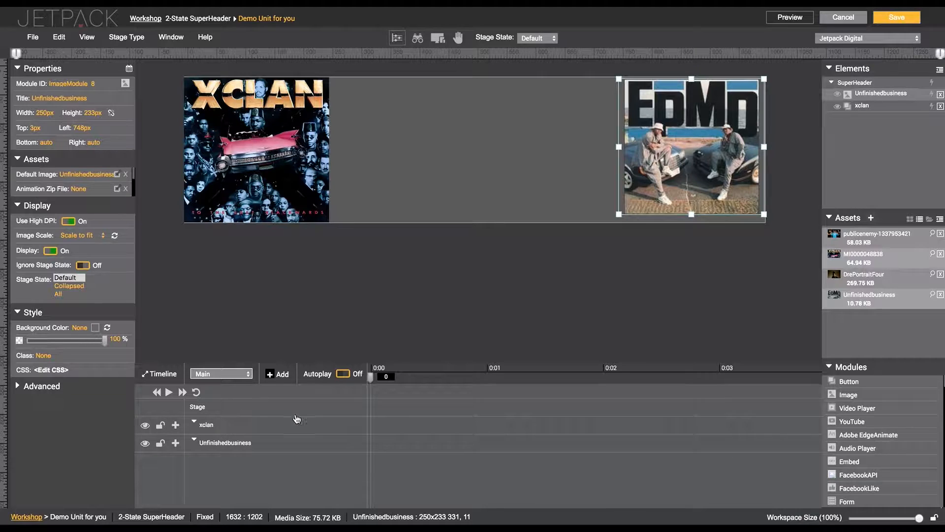
right_click(372, 422)
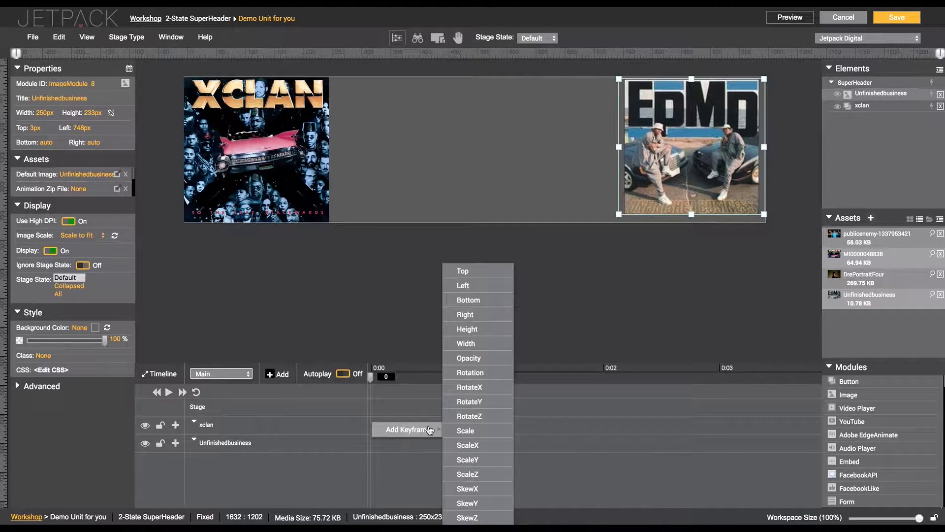
mouse_move(422, 428)
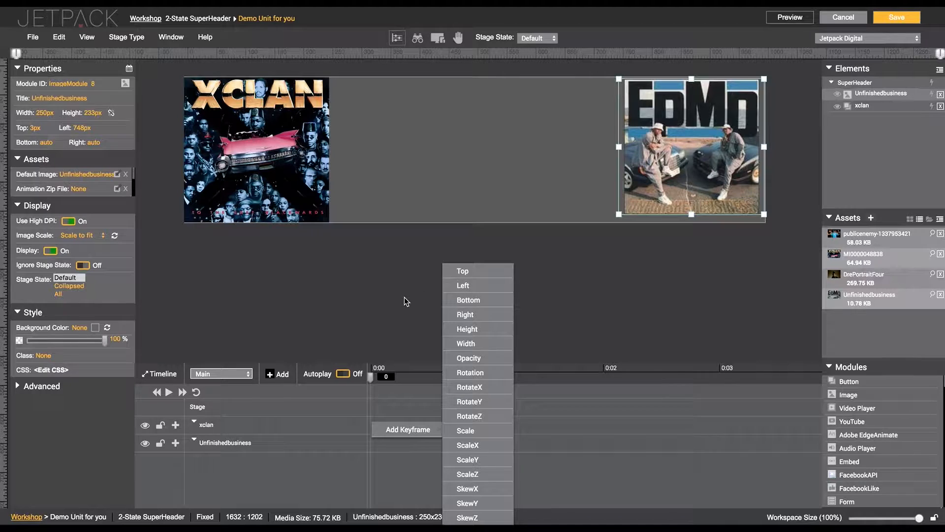
drag(670, 138, 670, 140)
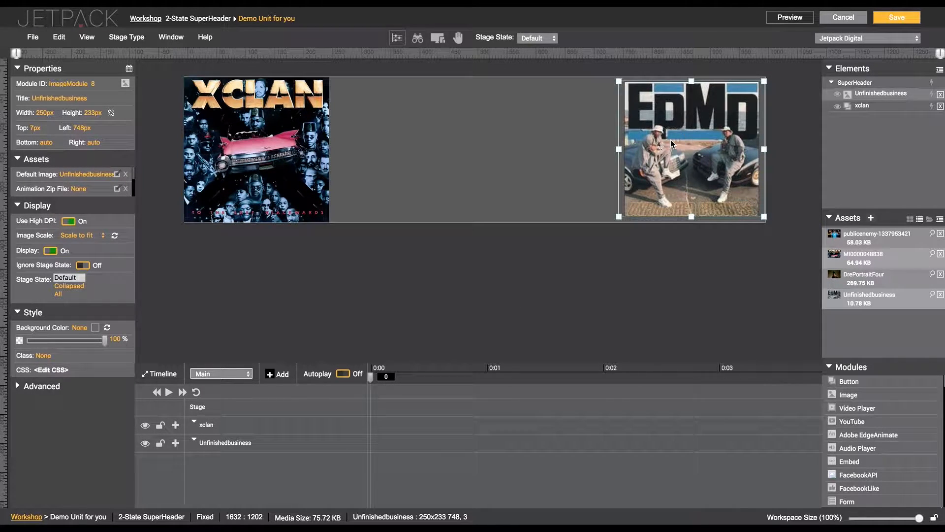
click(397, 37)
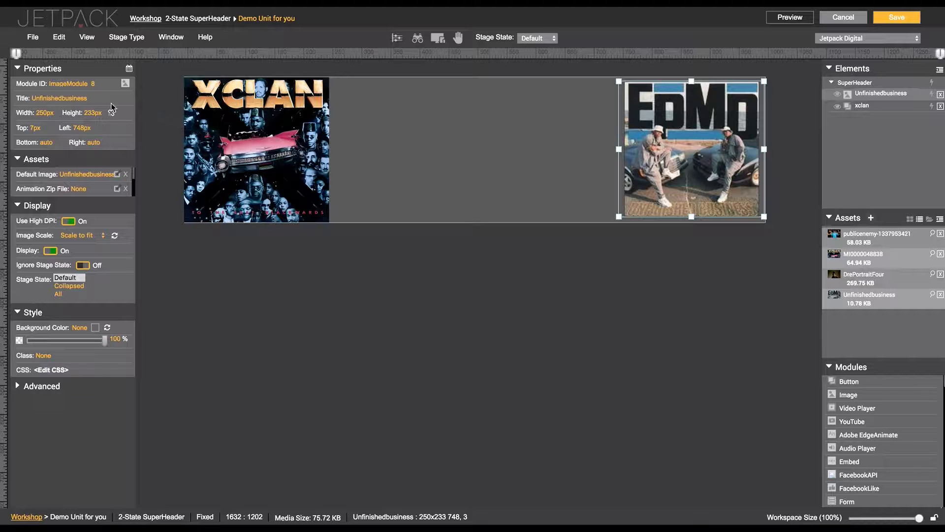
Step: Assign the DrePortraitFour asset as the hover image of the xclan button
click(862, 105)
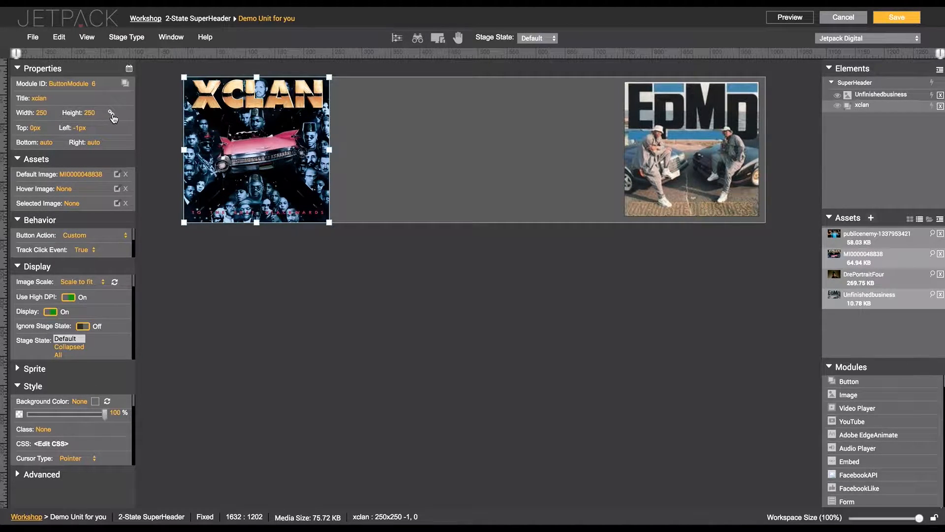
scroll(49, 139, right, 1)
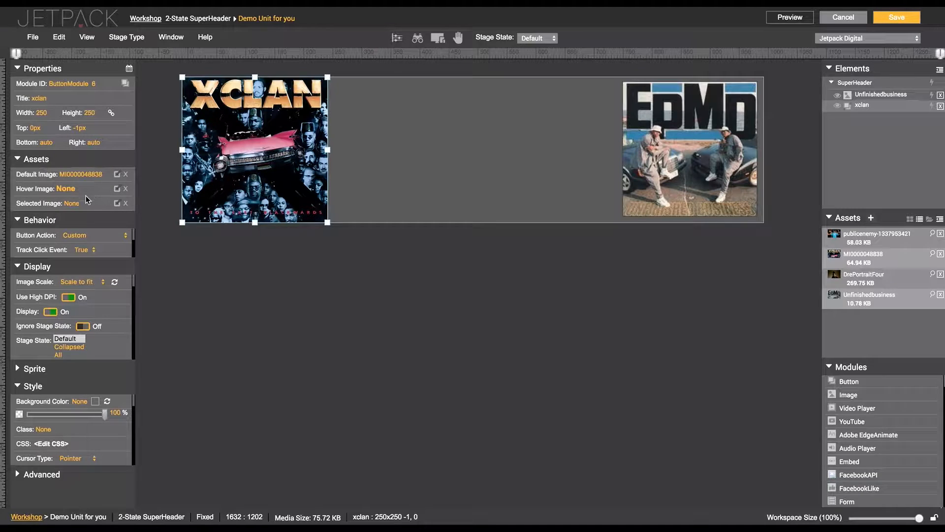
click(116, 189)
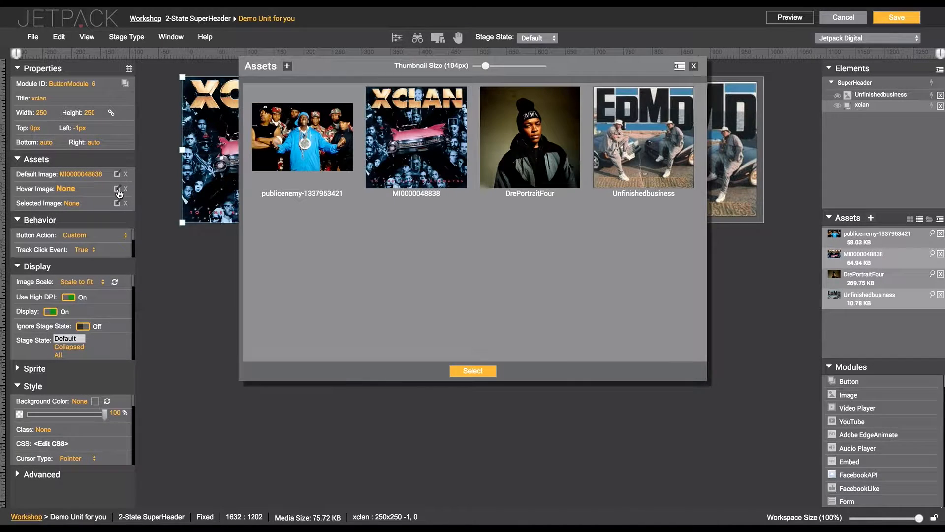
double_click(528, 146)
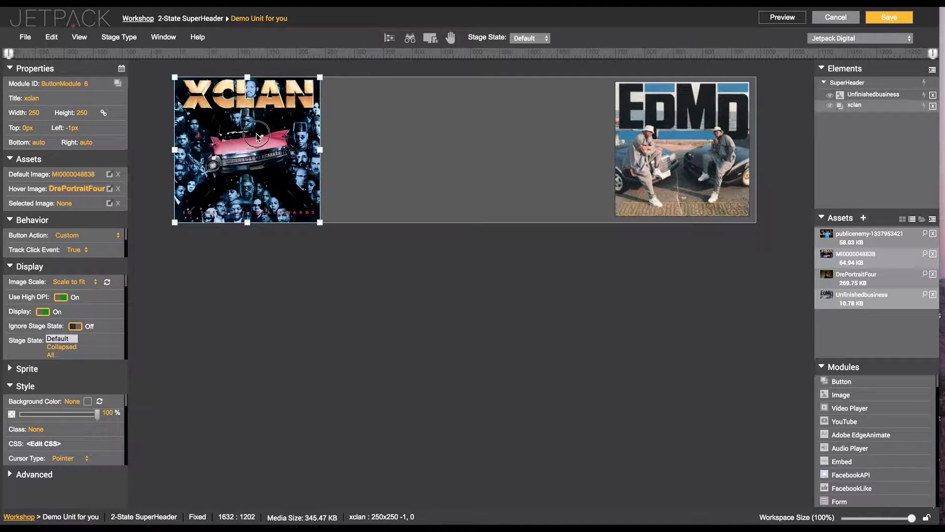
Step: Open the actions of the xclan button and add an action with the click trigger
click(925, 110)
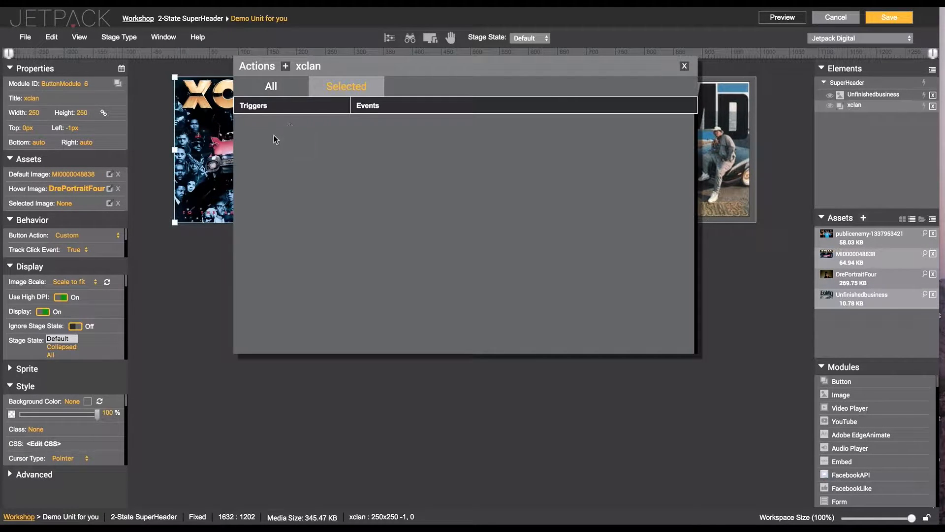
drag(408, 67, 442, 143)
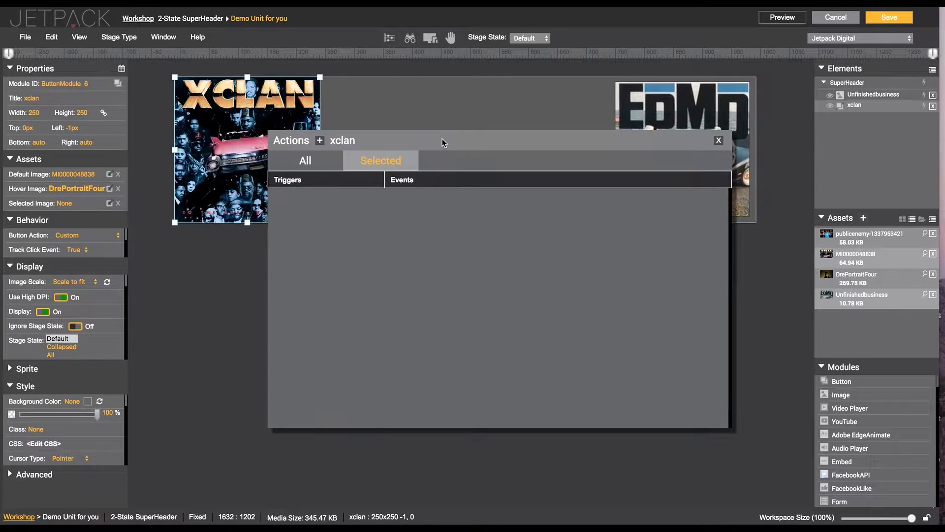
click(320, 143)
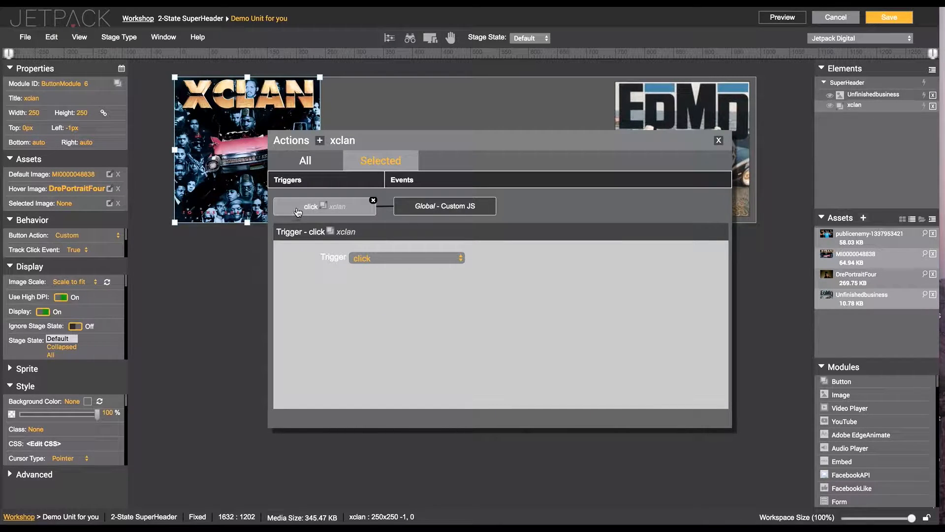
mouse_move(440, 213)
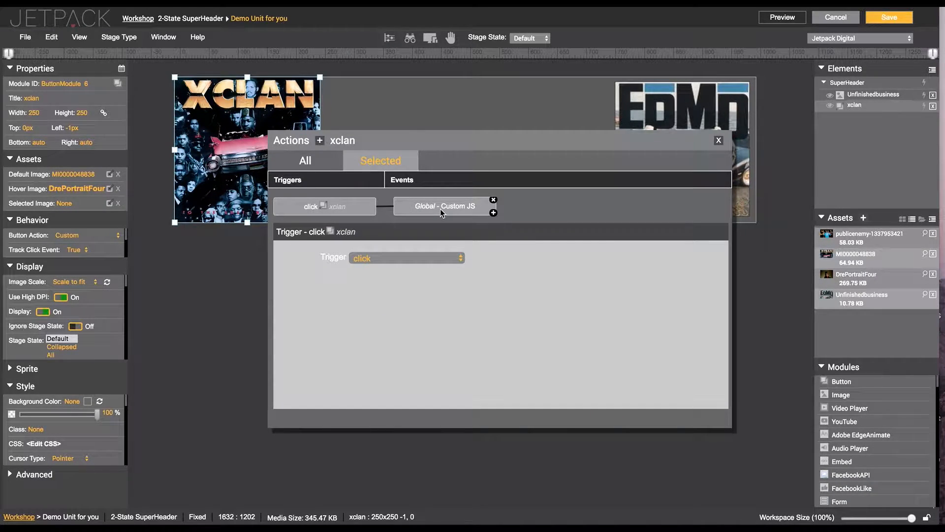
click(380, 260)
click(356, 258)
Step: Set the click event's handler to Unfinishedbusiness with the Hide action, and close the actions dialog
click(439, 212)
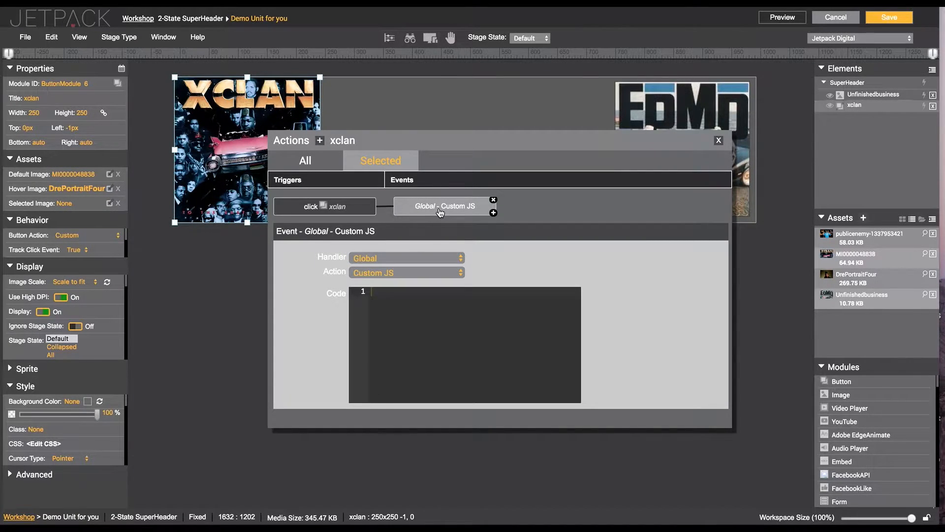
click(393, 256)
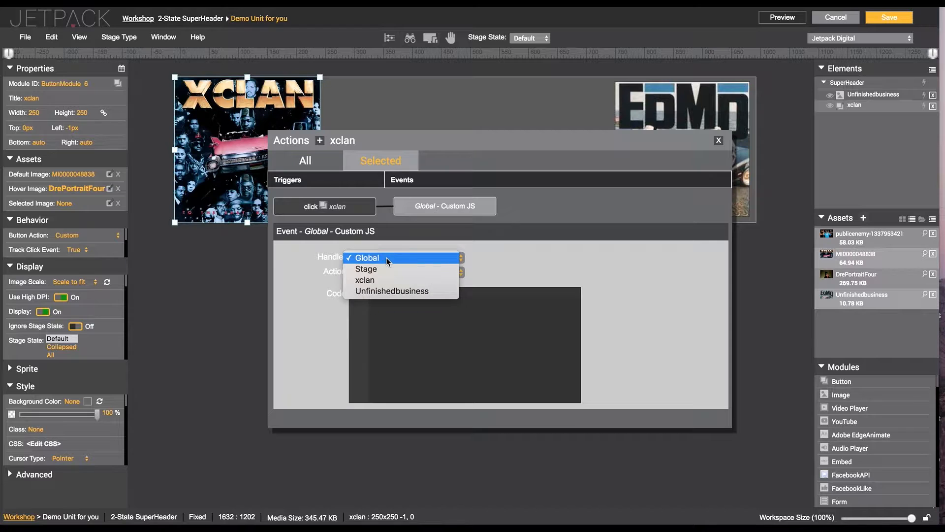
click(388, 291)
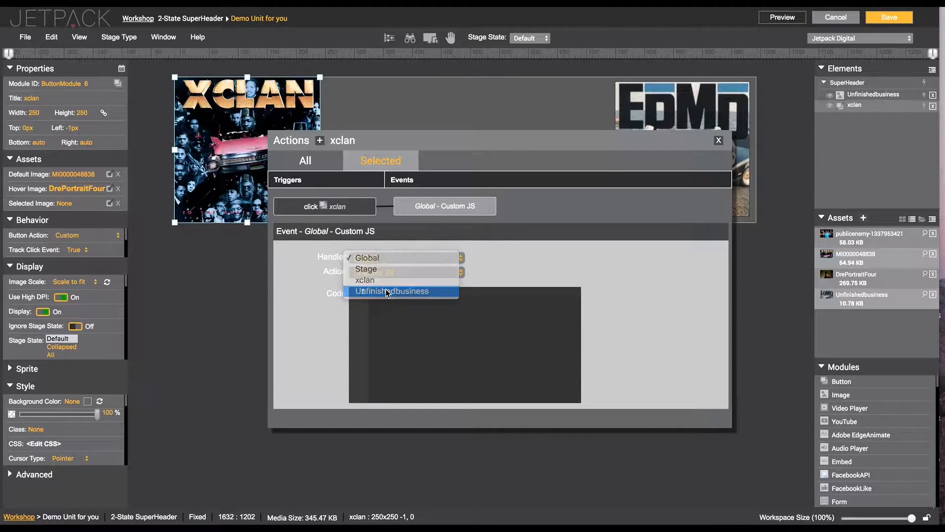
click(392, 272)
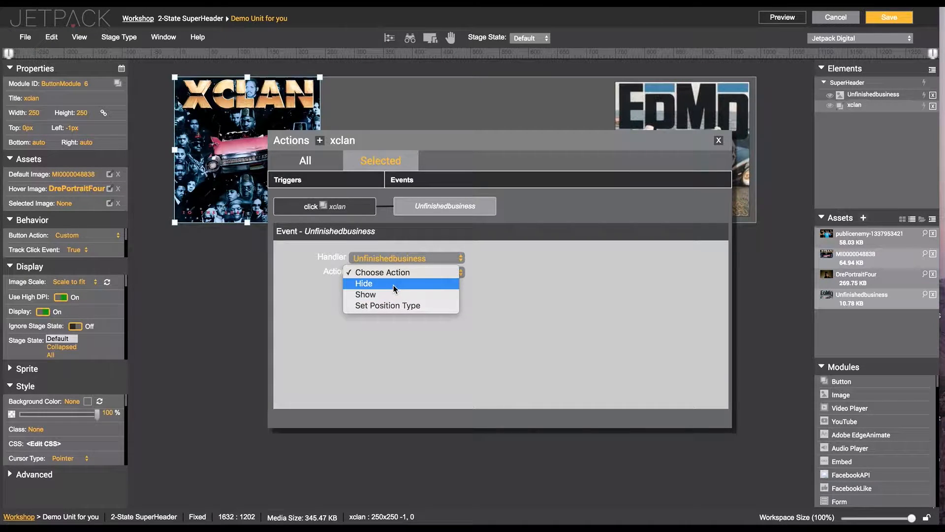
click(393, 284)
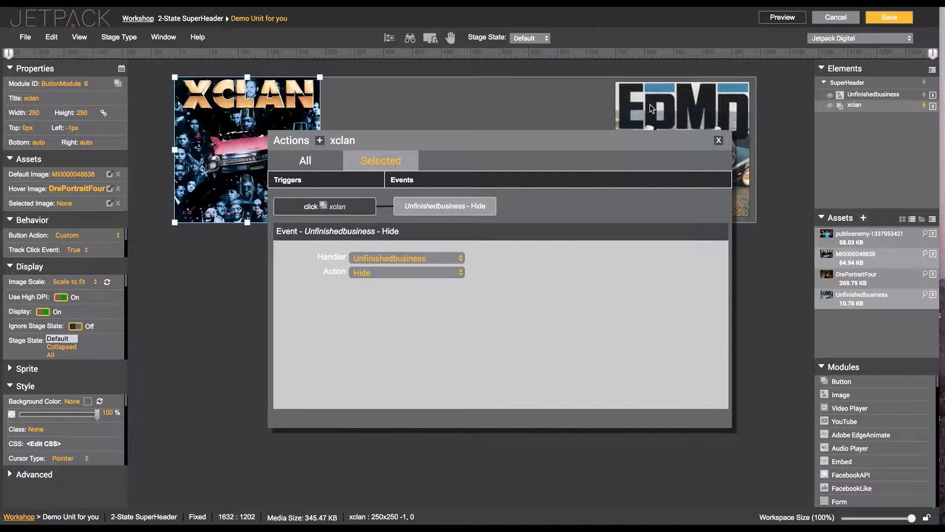
mouse_move(419, 202)
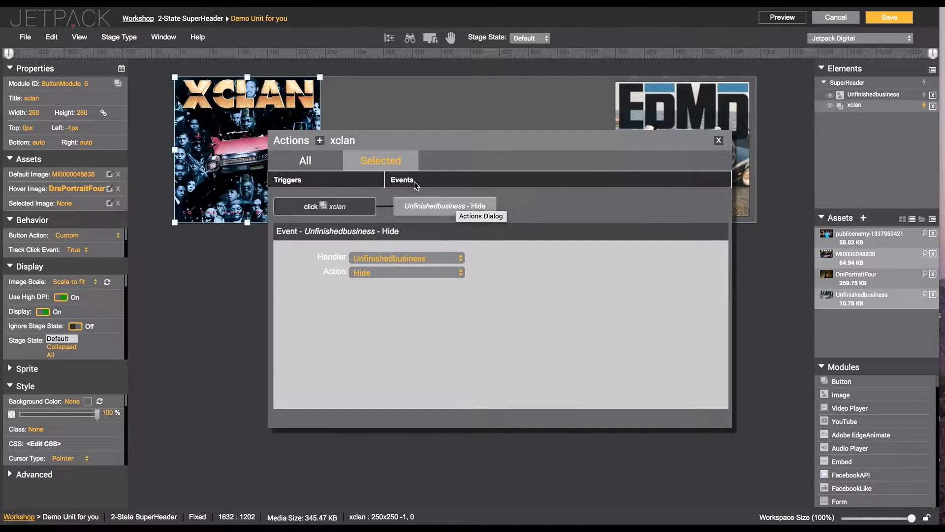
click(719, 143)
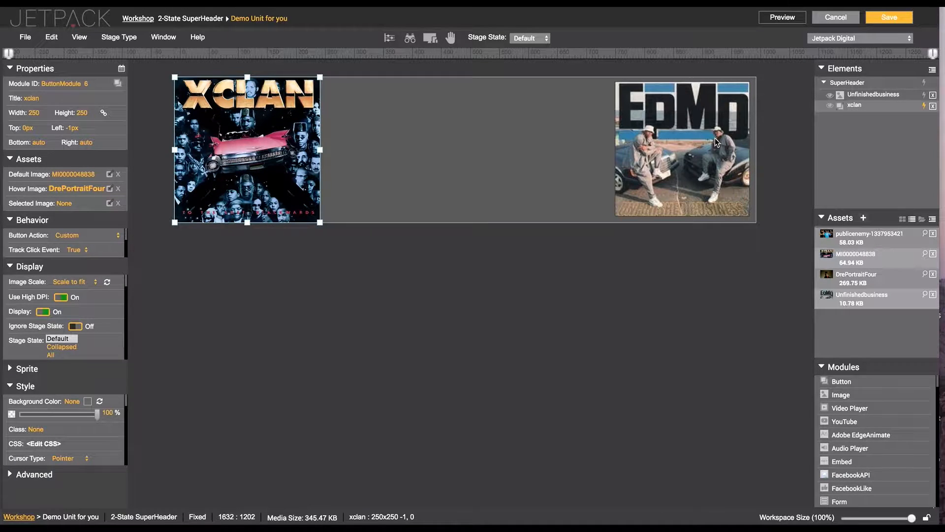
Step: Open the actions of the SuperHeader stage and add an action with the stageLoaded trigger
click(856, 83)
click(924, 81)
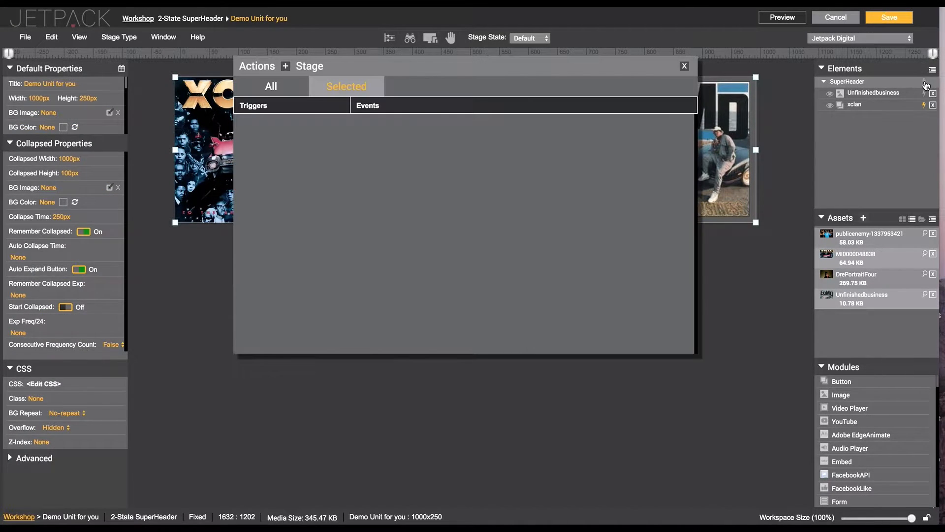
click(273, 88)
click(347, 181)
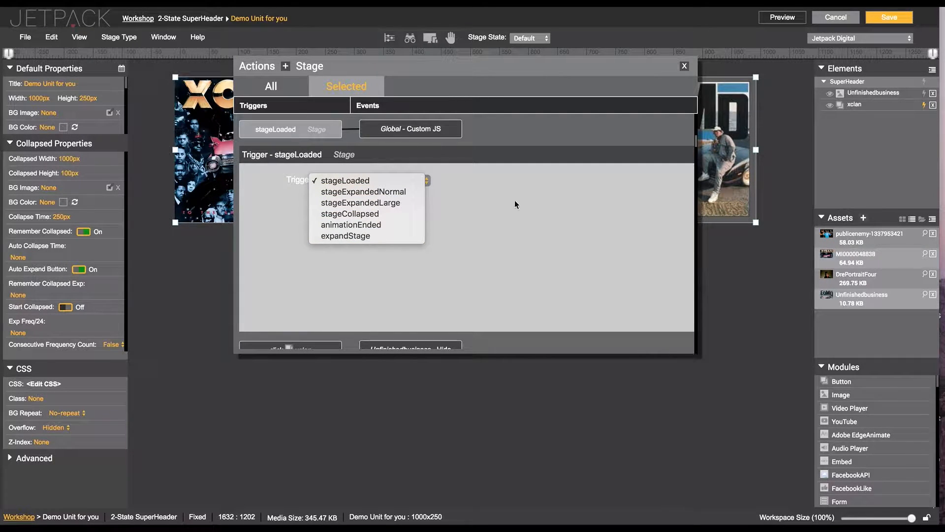
click(353, 181)
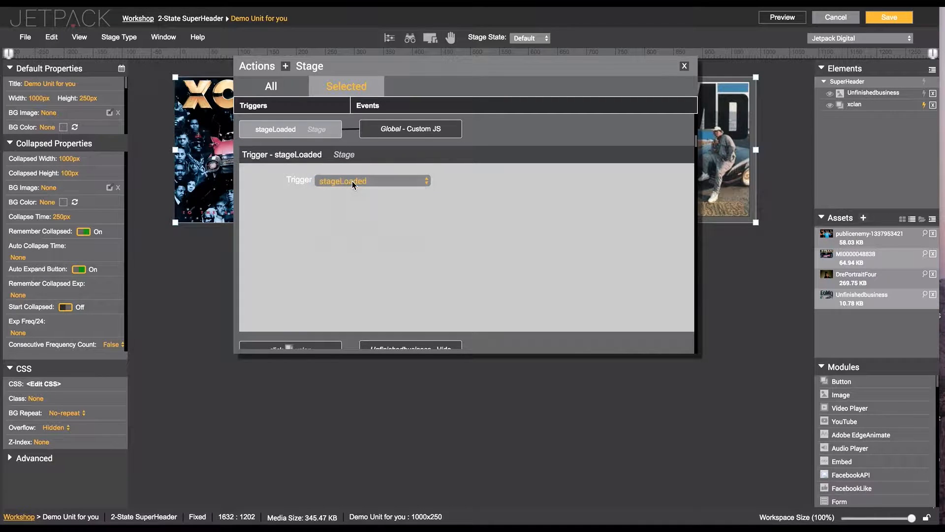
Step: Review the available actions for the stageLoaded trigger's Global event and close the actions dialog, keeping Custom JS
click(394, 138)
click(392, 194)
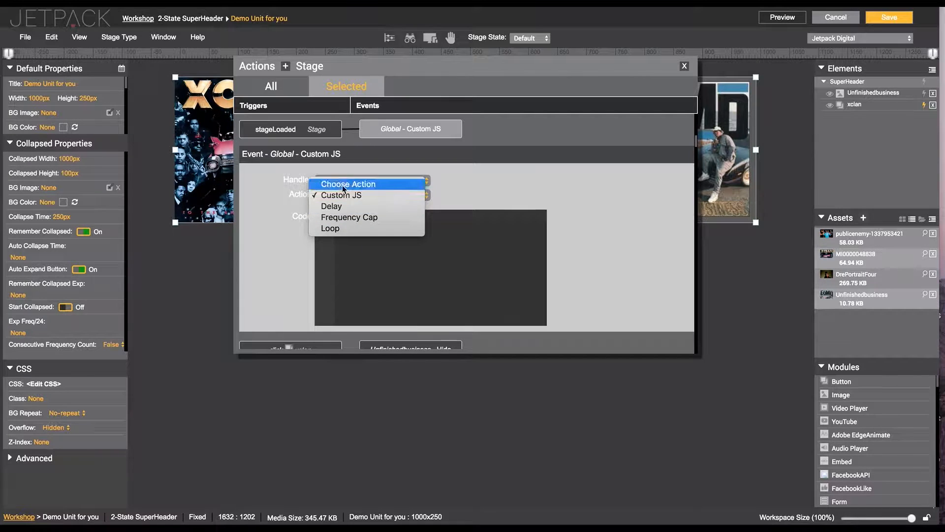
click(288, 209)
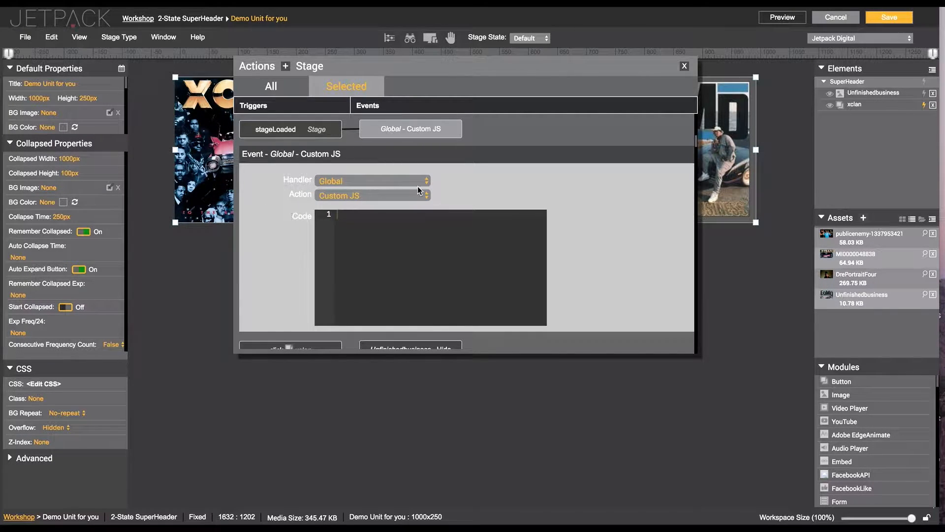
click(683, 66)
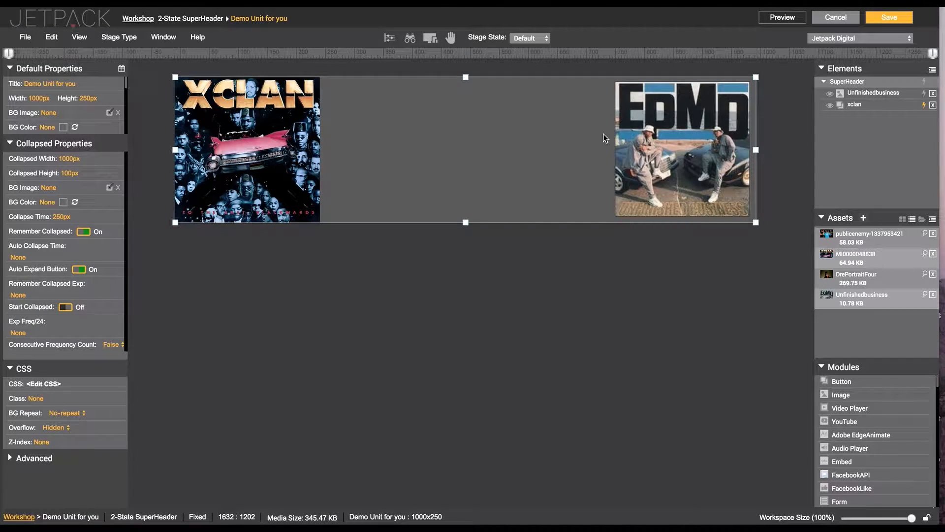
Step: Save the unit and test the xclan button's click action in the preview, then reload and close the preview
click(891, 20)
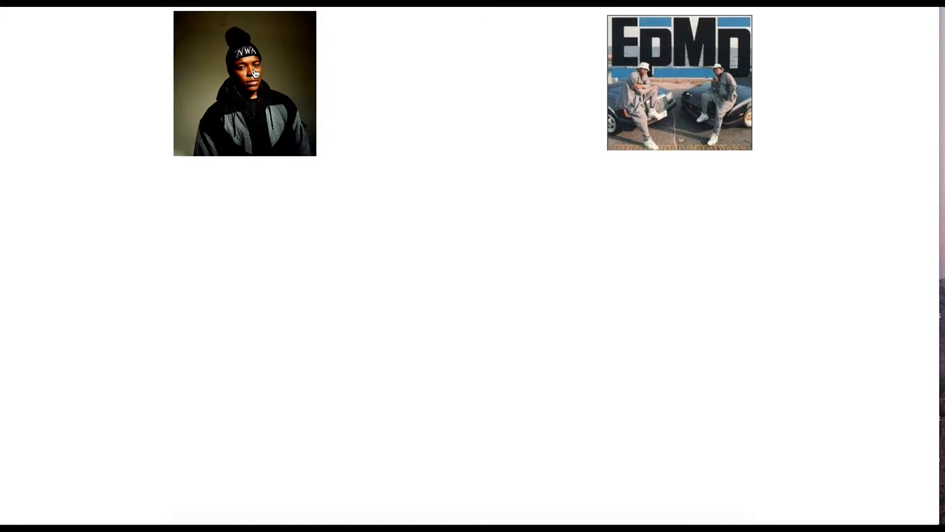
click(261, 71)
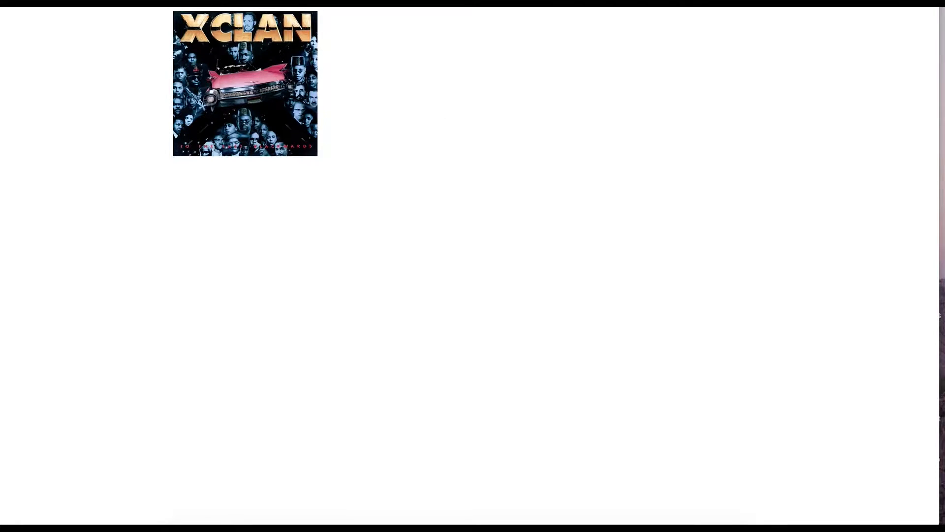
key(super+r)
key(super+w)
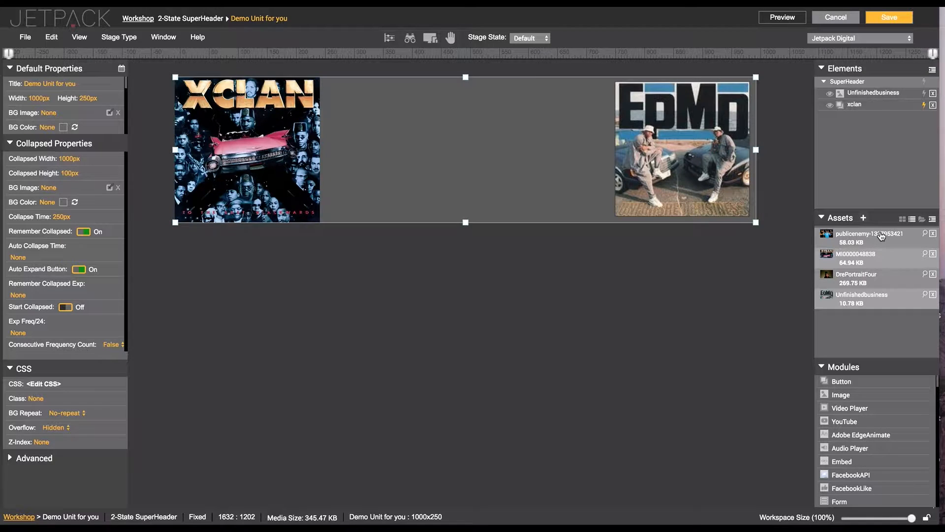
click(864, 219)
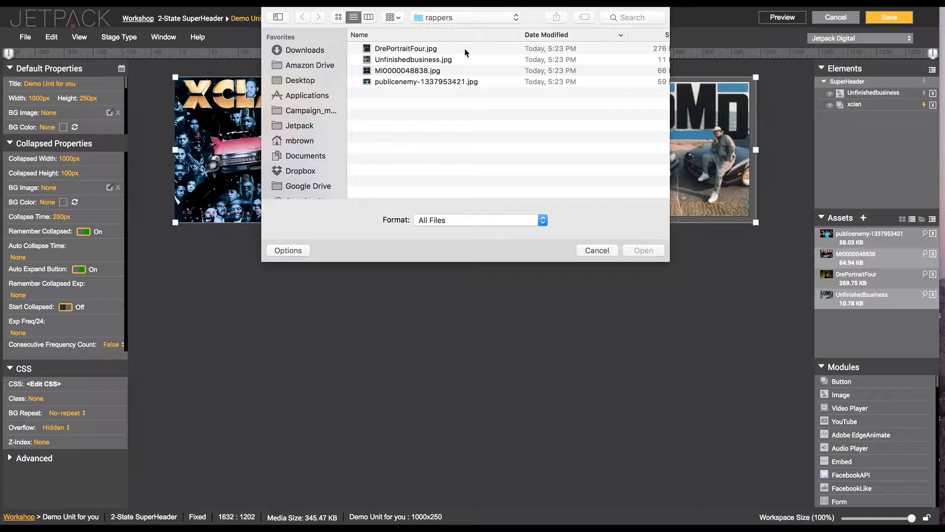
click(461, 70)
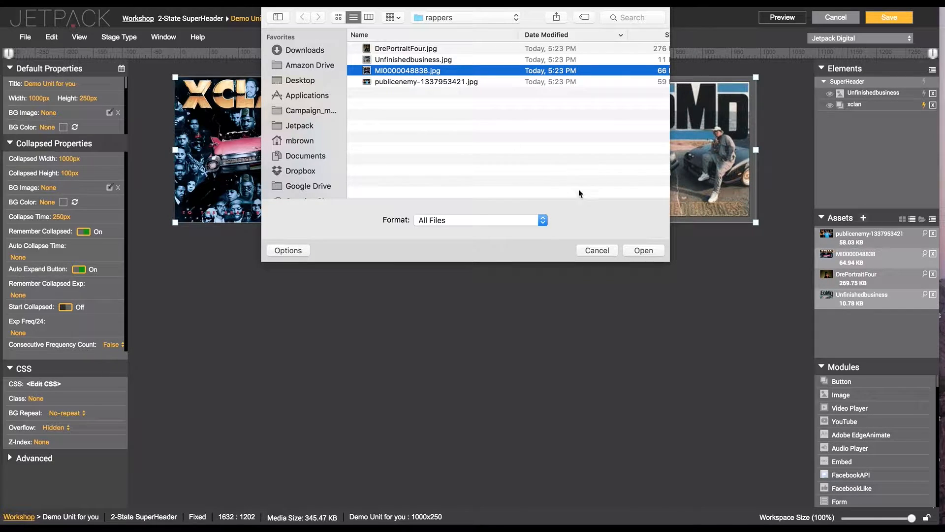
click(595, 250)
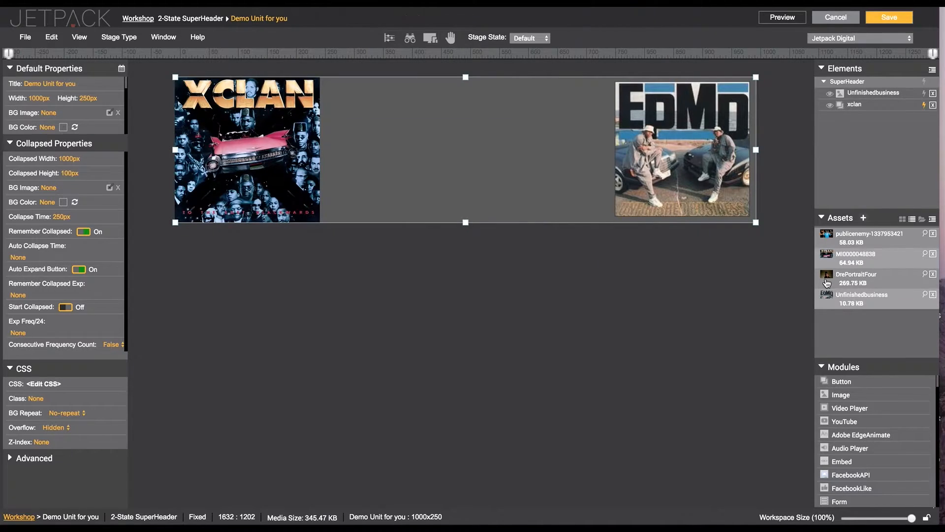
click(932, 221)
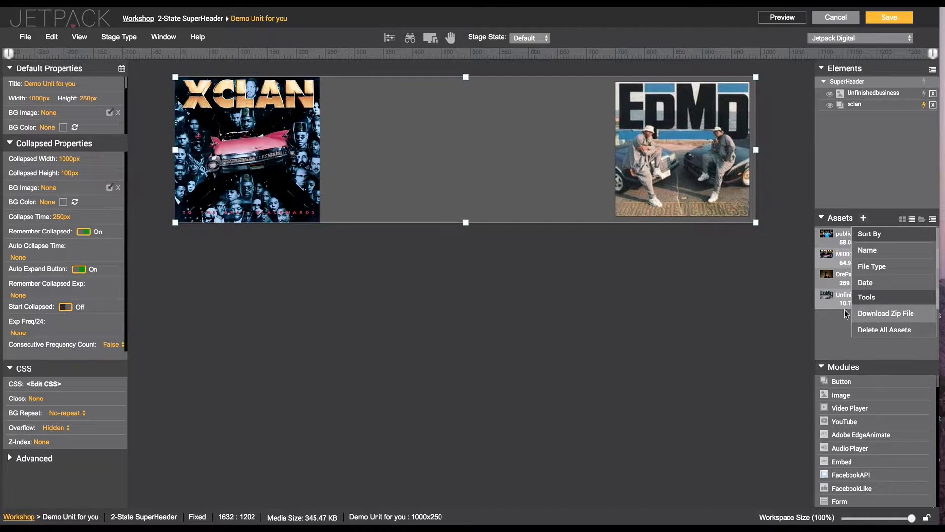
click(759, 320)
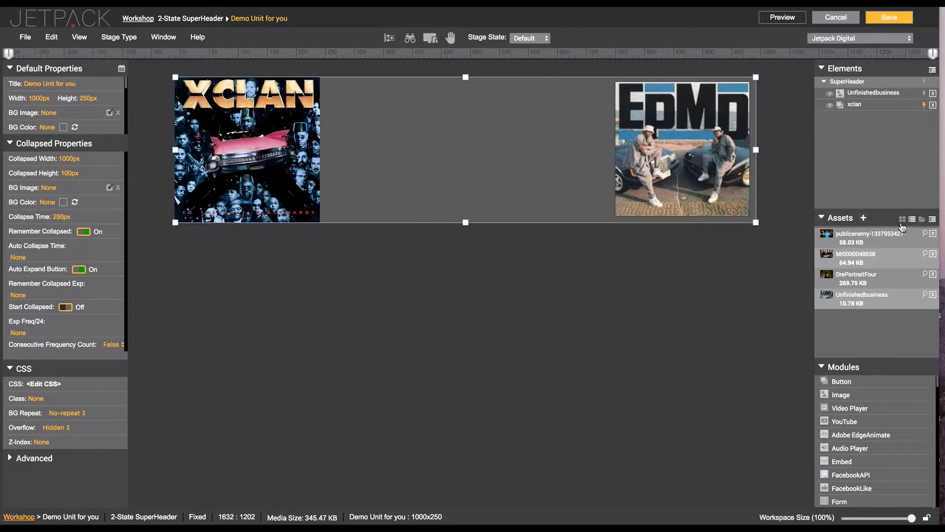
Step: Switch the asset list to folder view and open the assets grid at a 237 px thumbnail size, placed below the stage images
click(921, 220)
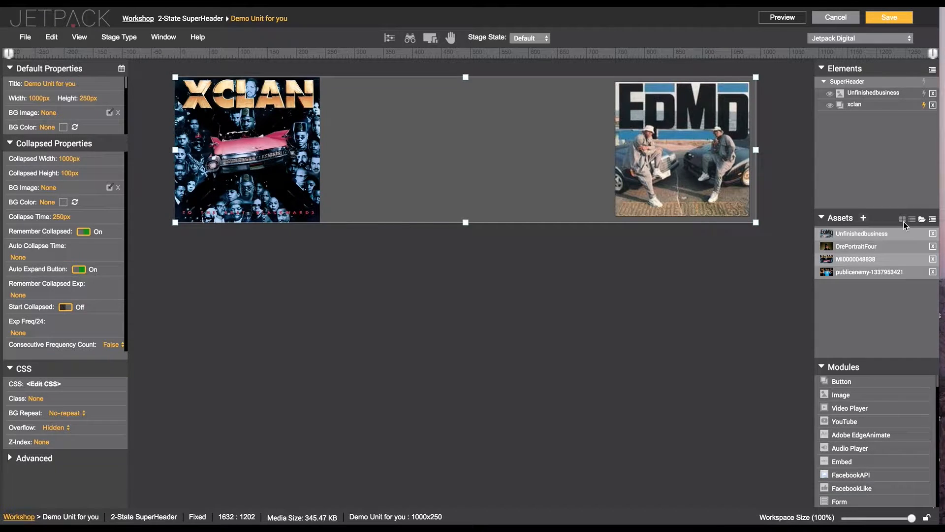
click(903, 221)
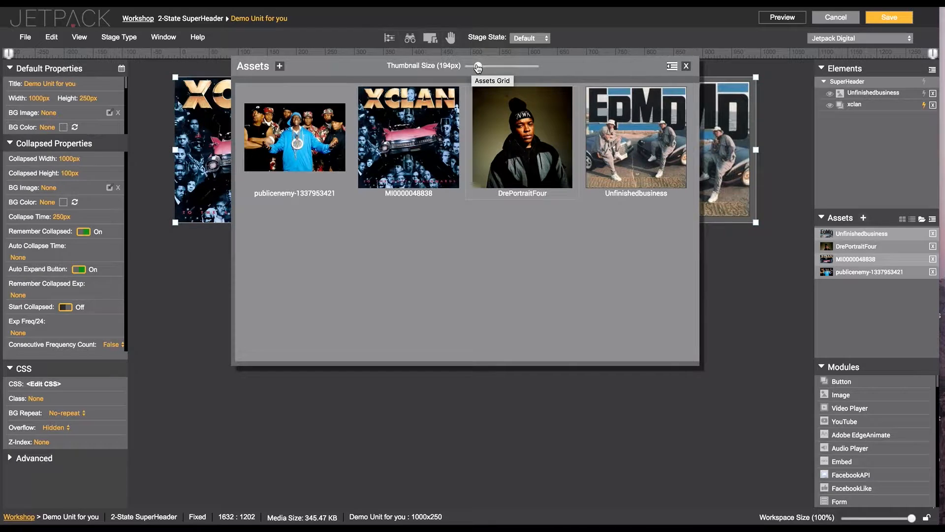
mouse_move(477, 66)
mouse_down()
mouse_move(469, 67)
mouse_move(482, 69)
mouse_up()
drag(571, 68, 595, 208)
click(673, 143)
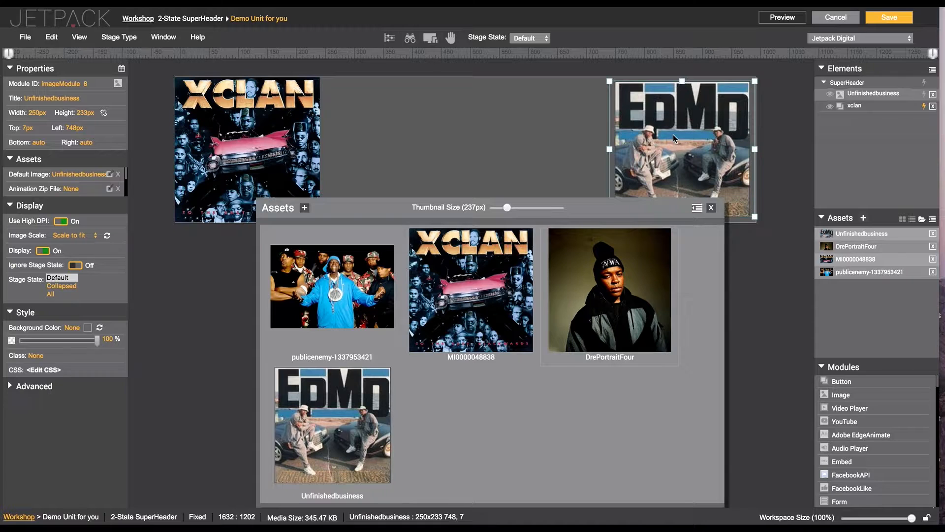
double_click(336, 282)
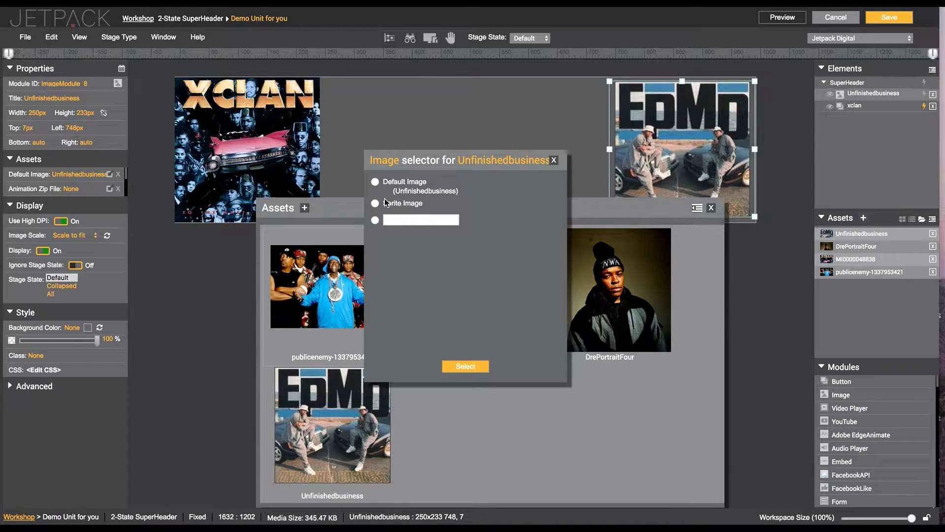
click(375, 182)
click(465, 367)
Step: Reposition the Unfinishedbusiness module on the stage to about Left 440 px and Top 18 px, and close the assets grid
drag(703, 111, 669, 117)
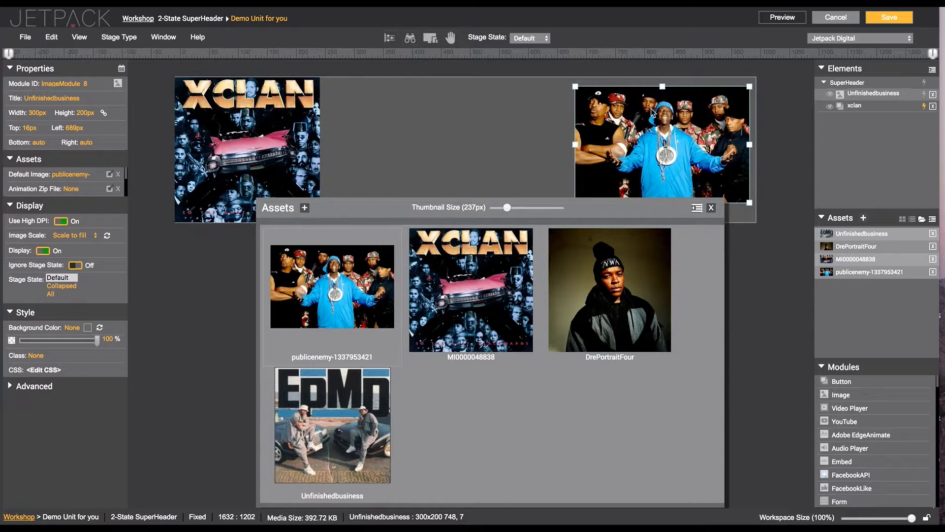
drag(656, 148, 651, 147)
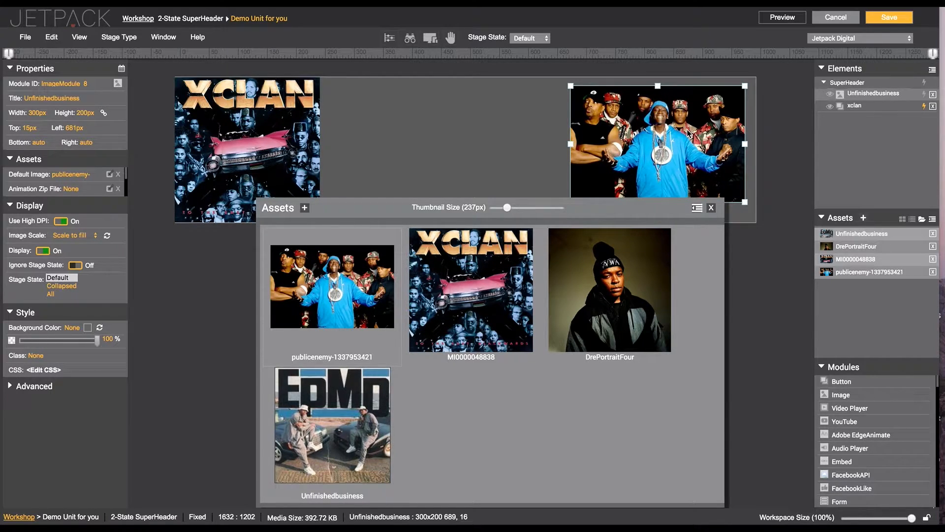
mouse_move(283, 232)
drag(394, 207, 355, 196)
click(908, 17)
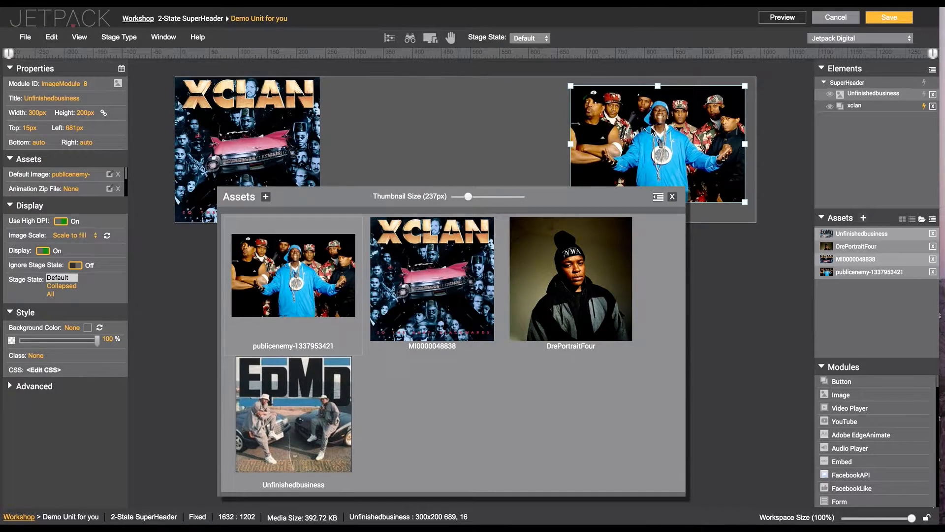
drag(653, 130, 499, 129)
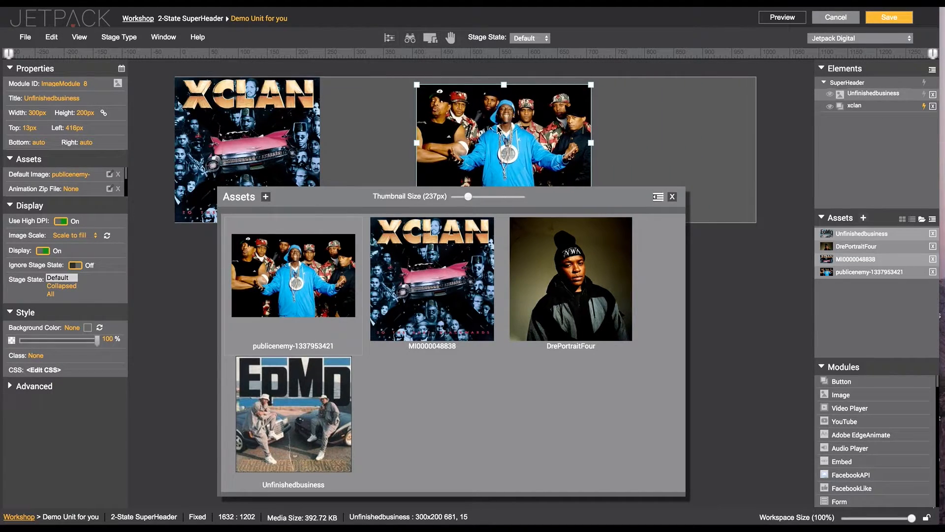
click(672, 197)
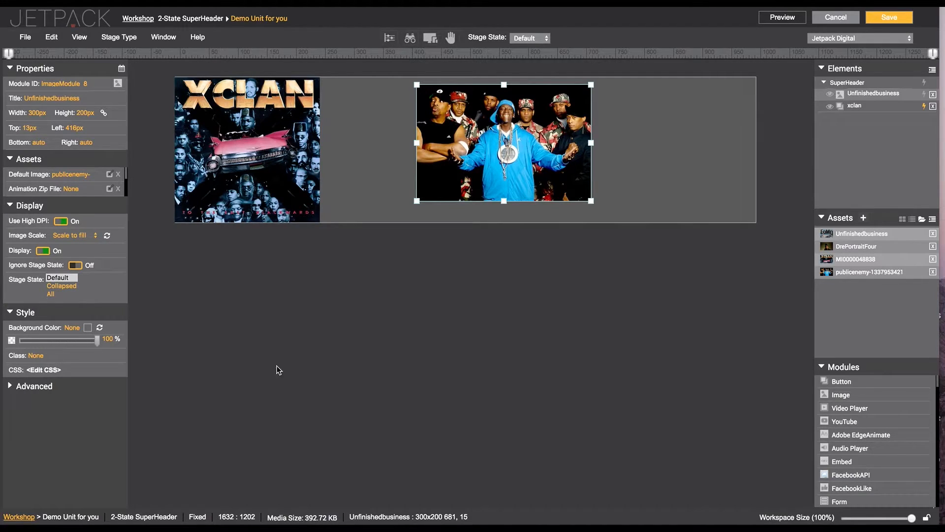
drag(481, 140, 495, 143)
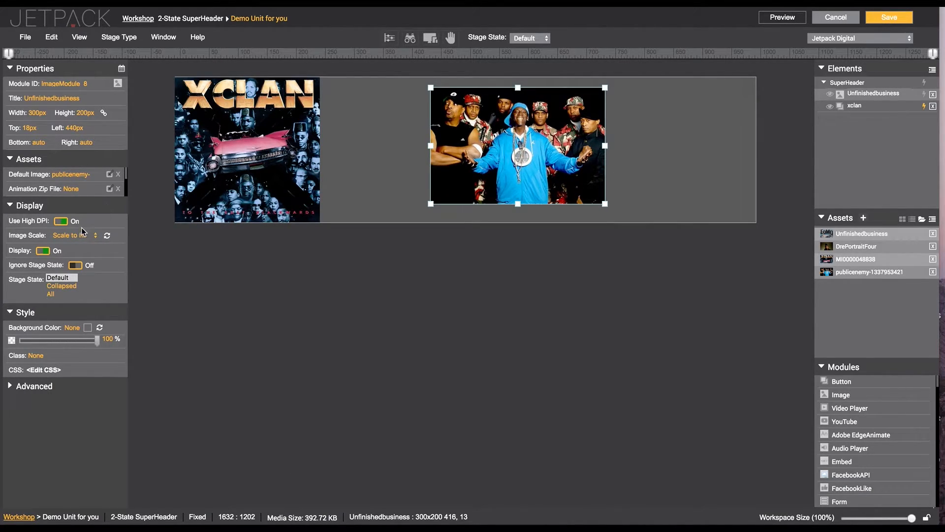
Step: Turn Use High DPI off and back on for both the Unfinishedbusiness image module and the xclan button
click(61, 221)
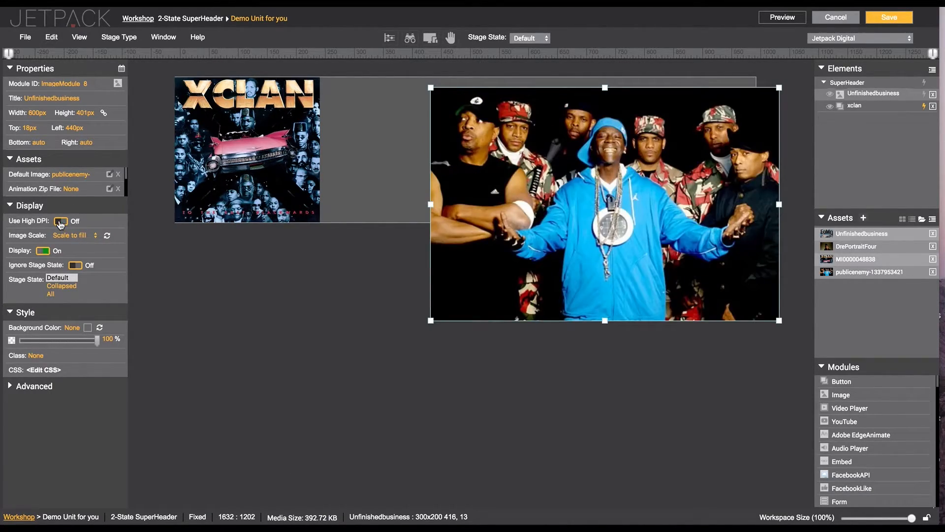
click(224, 169)
click(61, 298)
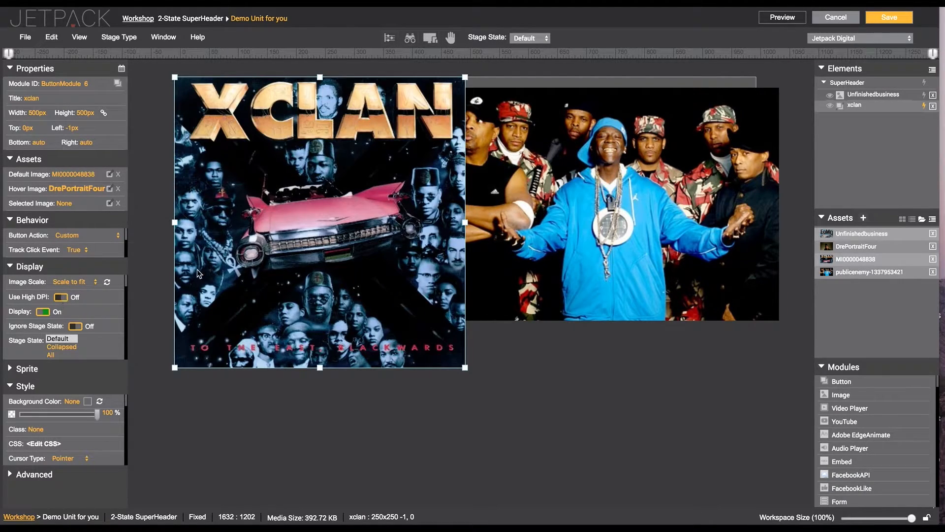
click(61, 298)
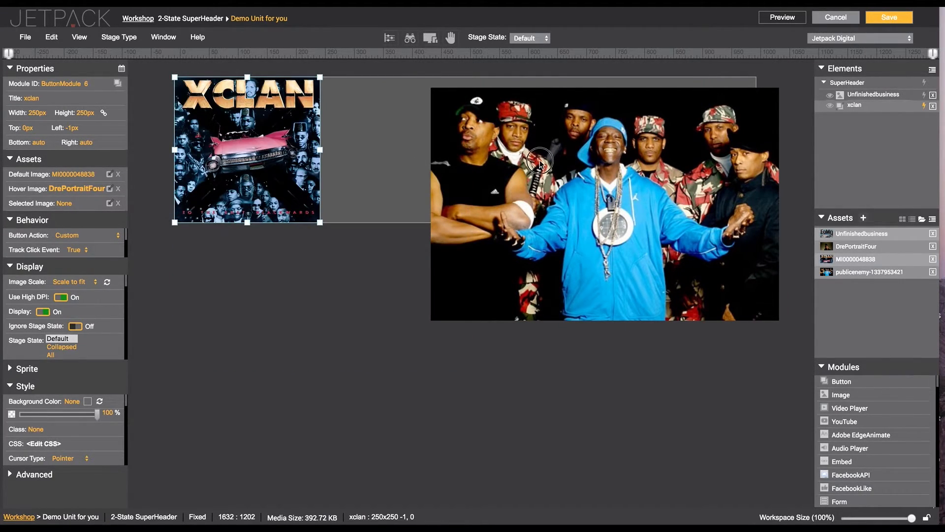
click(497, 172)
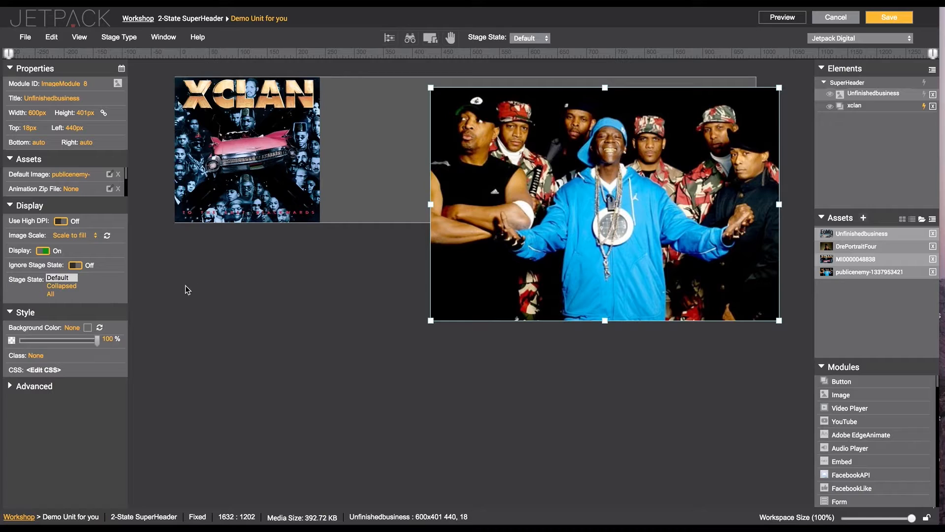
click(61, 223)
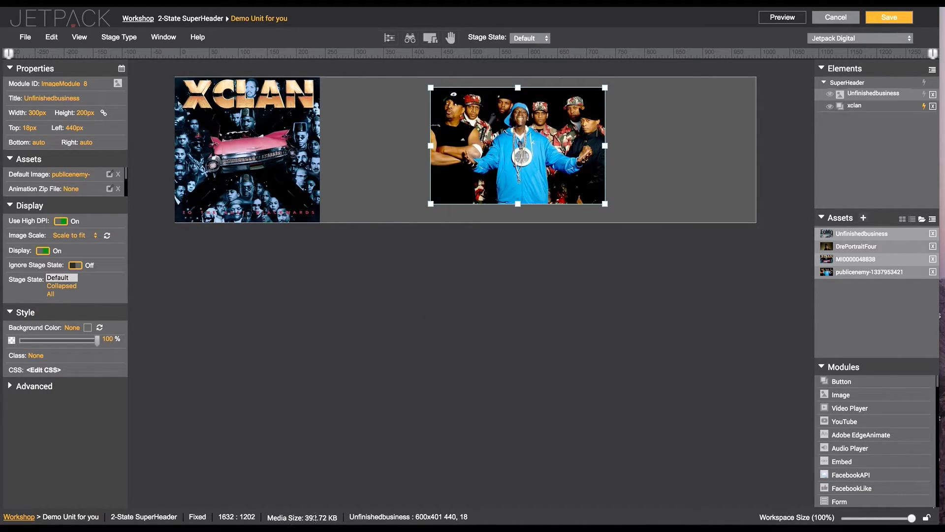
Step: Move the Unfinishedbusiness module to about Left 526 px and assign the Unfinishedbusiness asset as its default image
drag(469, 169, 519, 172)
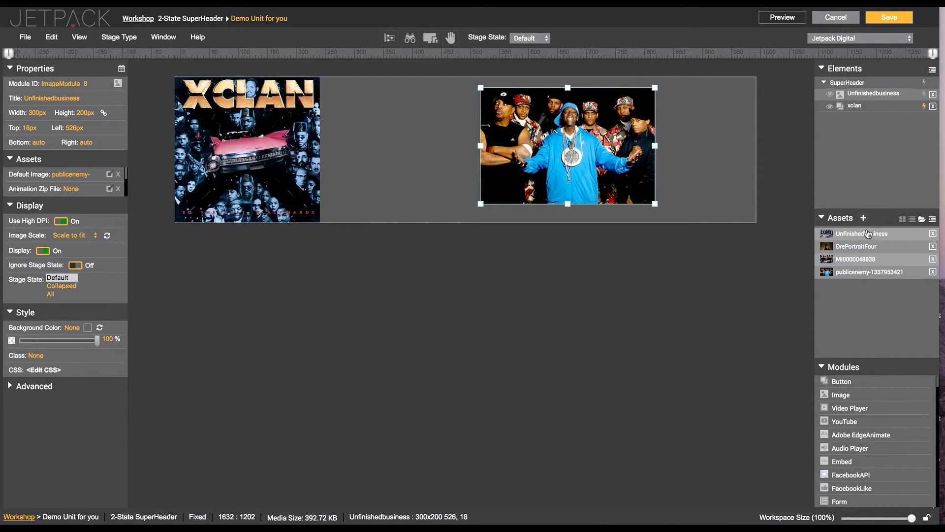
mouse_move(834, 263)
double_click(852, 234)
click(419, 192)
click(479, 374)
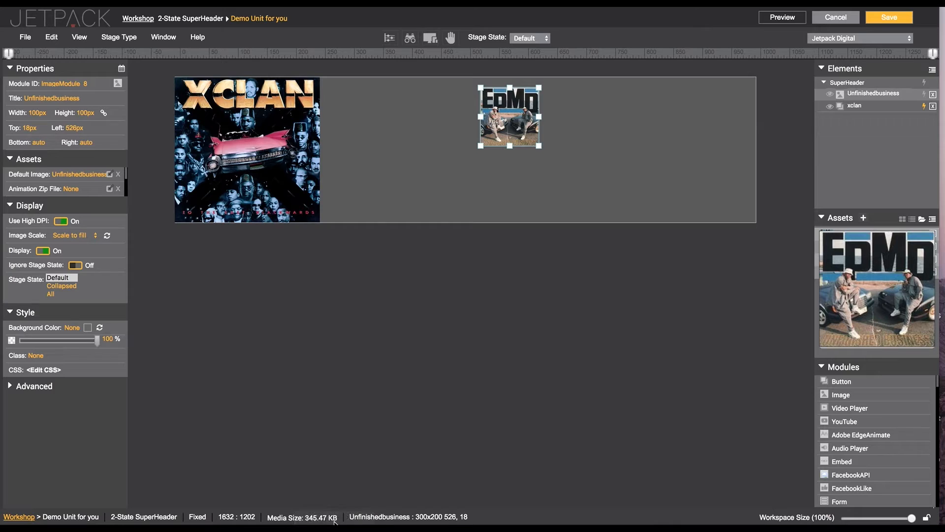
Step: Remove the hover image from the xclan button
click(259, 172)
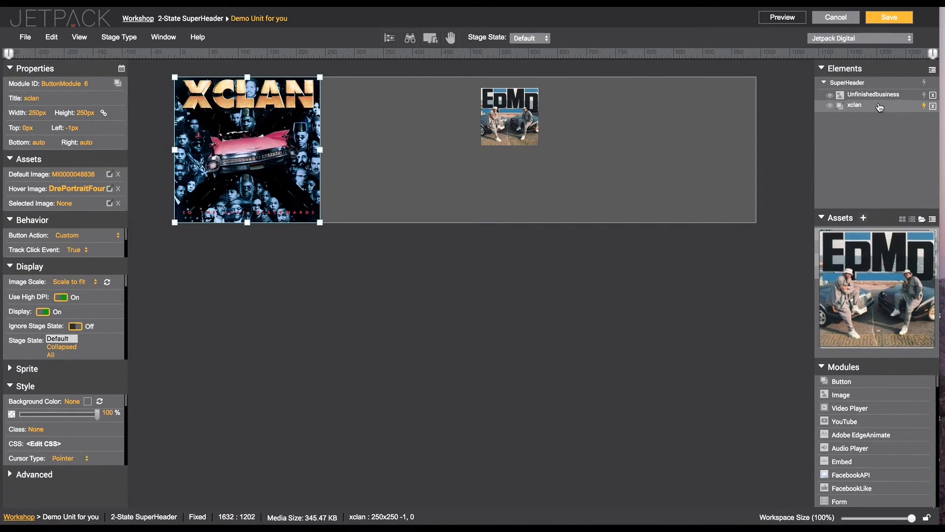
click(118, 189)
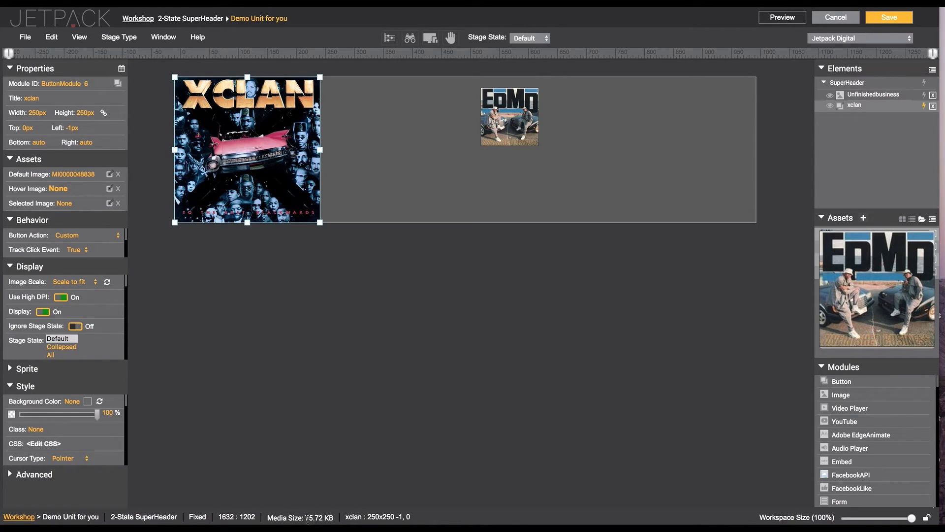